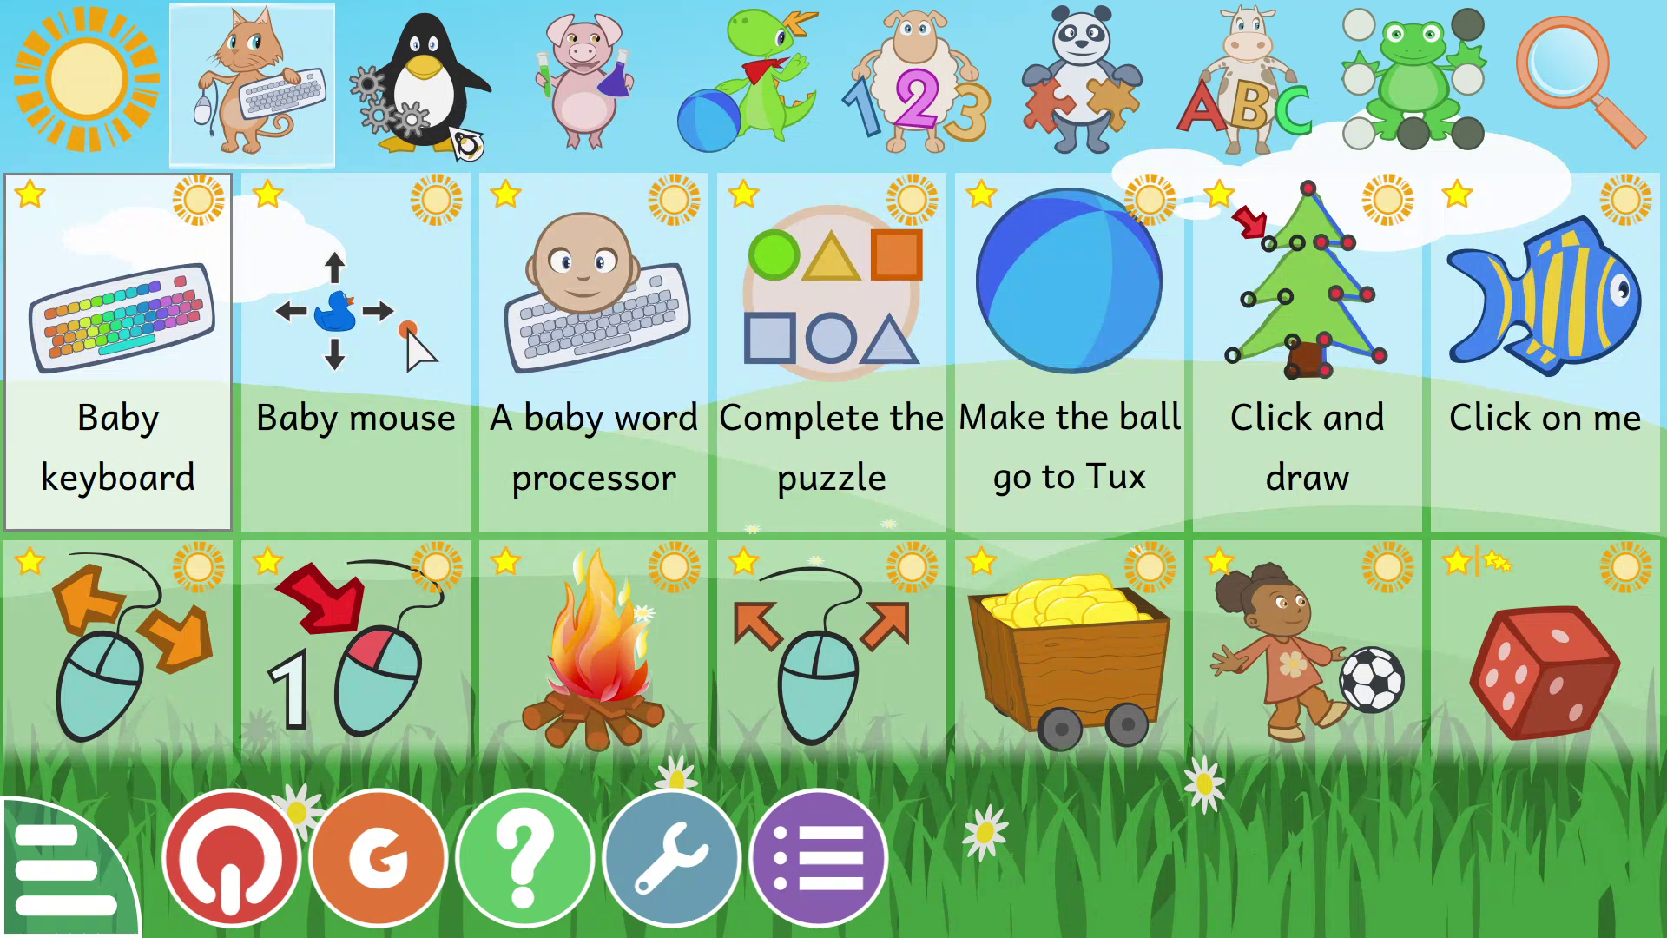
- Show the Logic activities and look through the language and audio settings in the configuration
{"action": "left_click", "coordinate": [447, 126]}
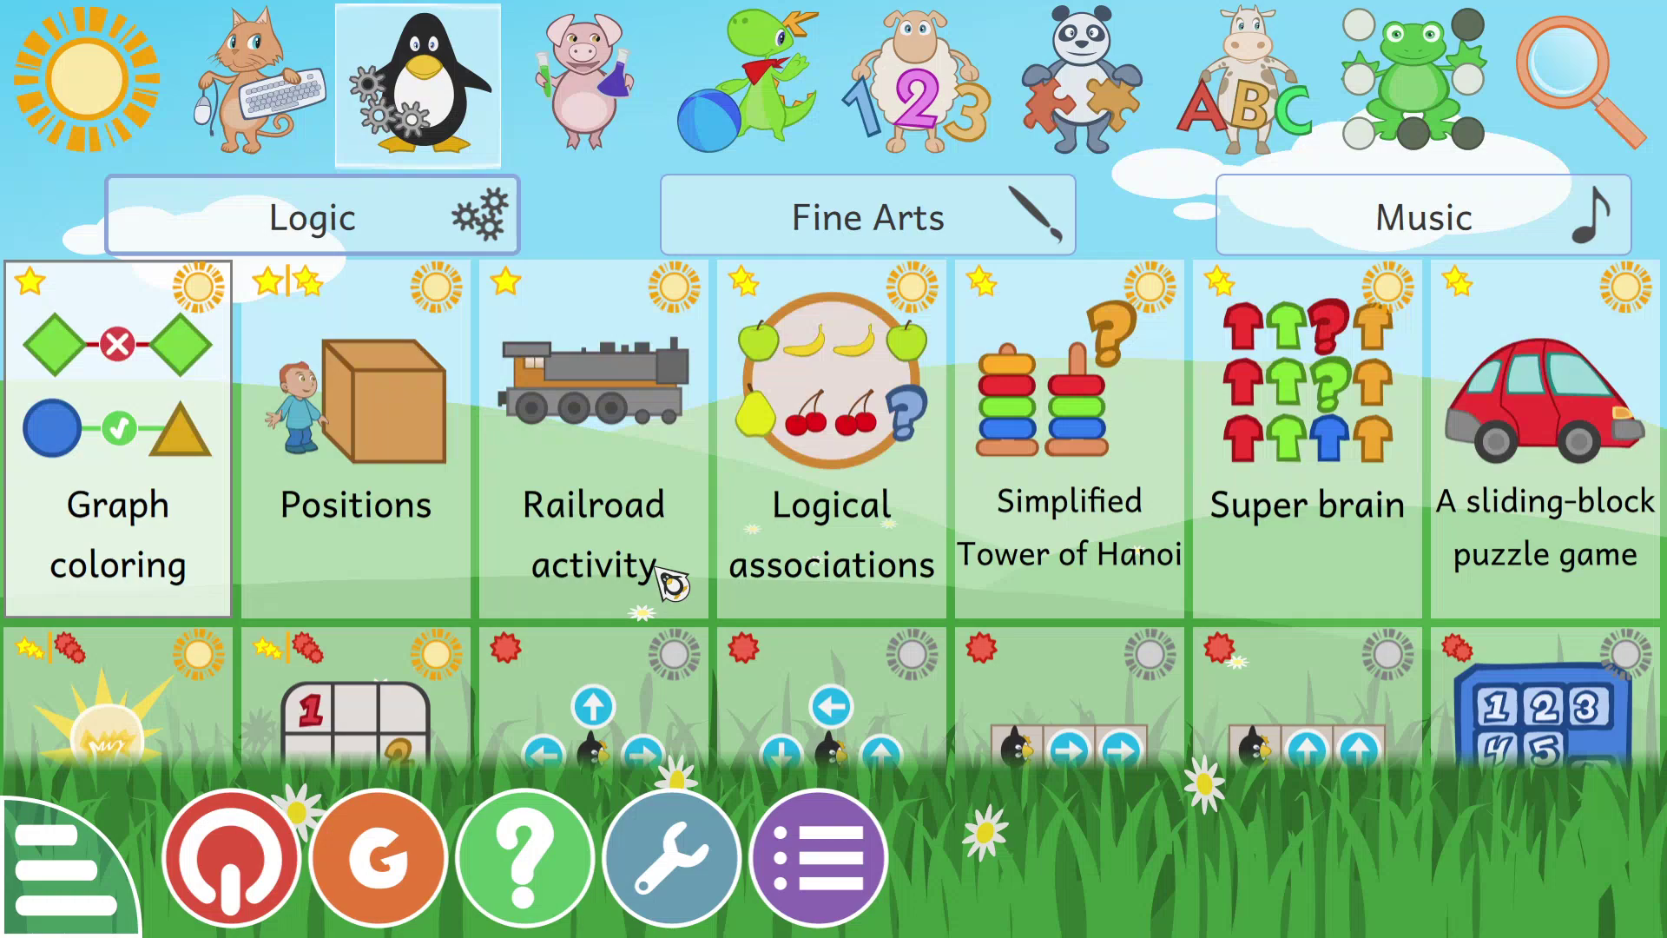
{"action": "left_click", "coordinate": [708, 907]}
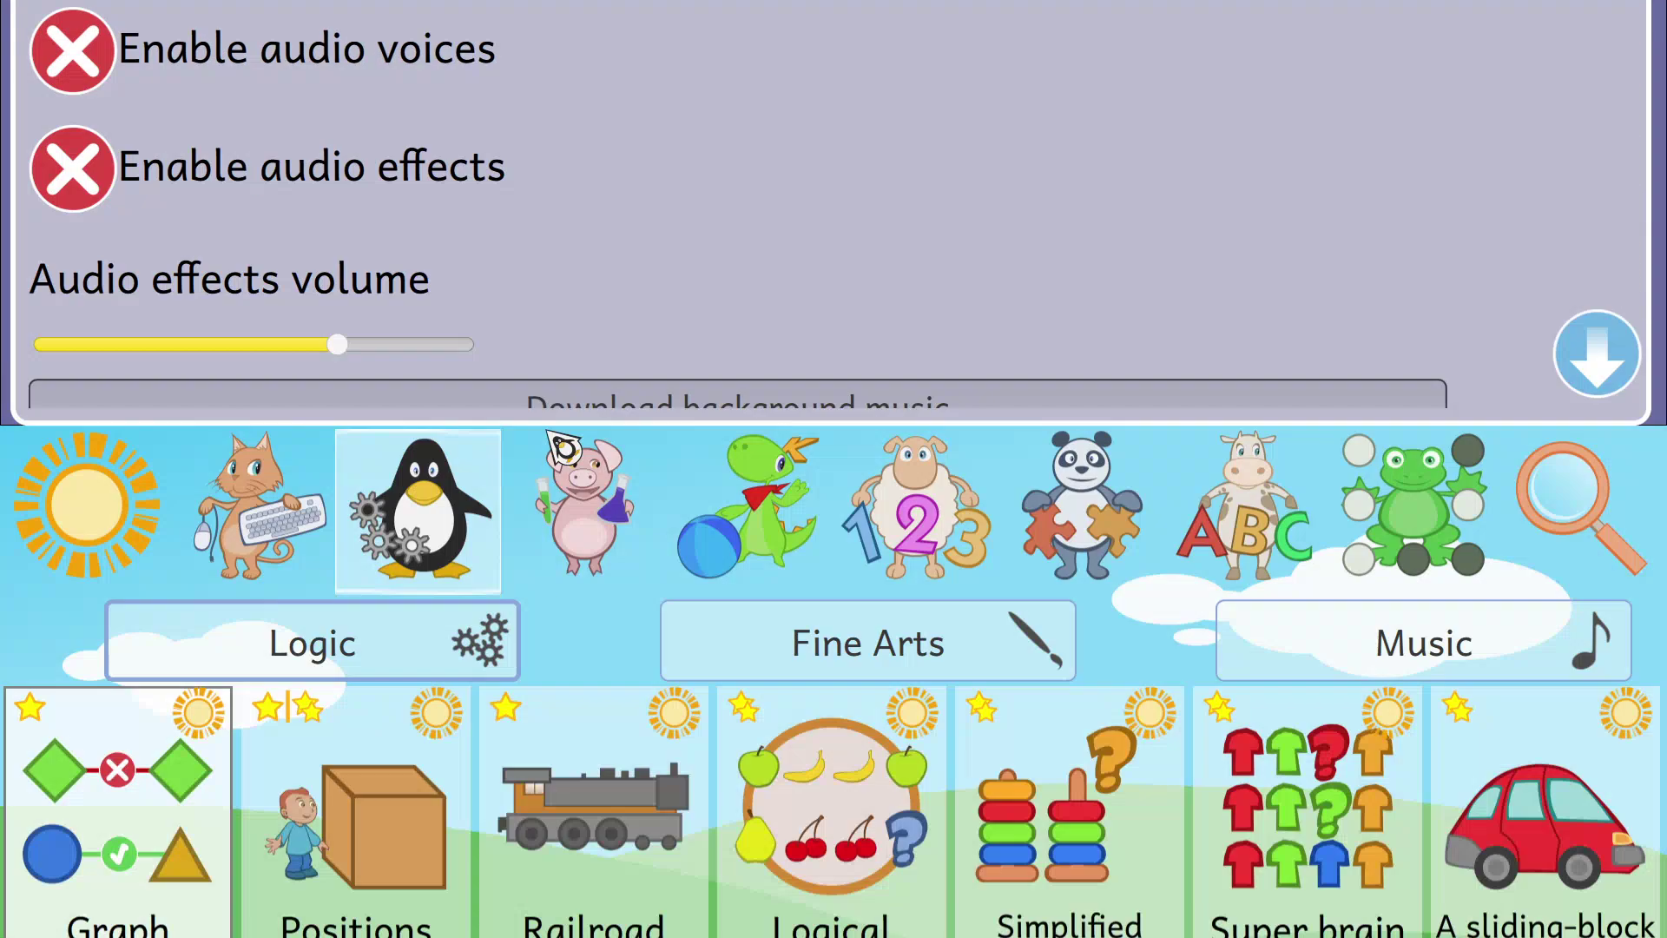
{"action": "scroll", "coordinate": [576, 440], "scroll_direction": "down", "scroll_amount": 2}
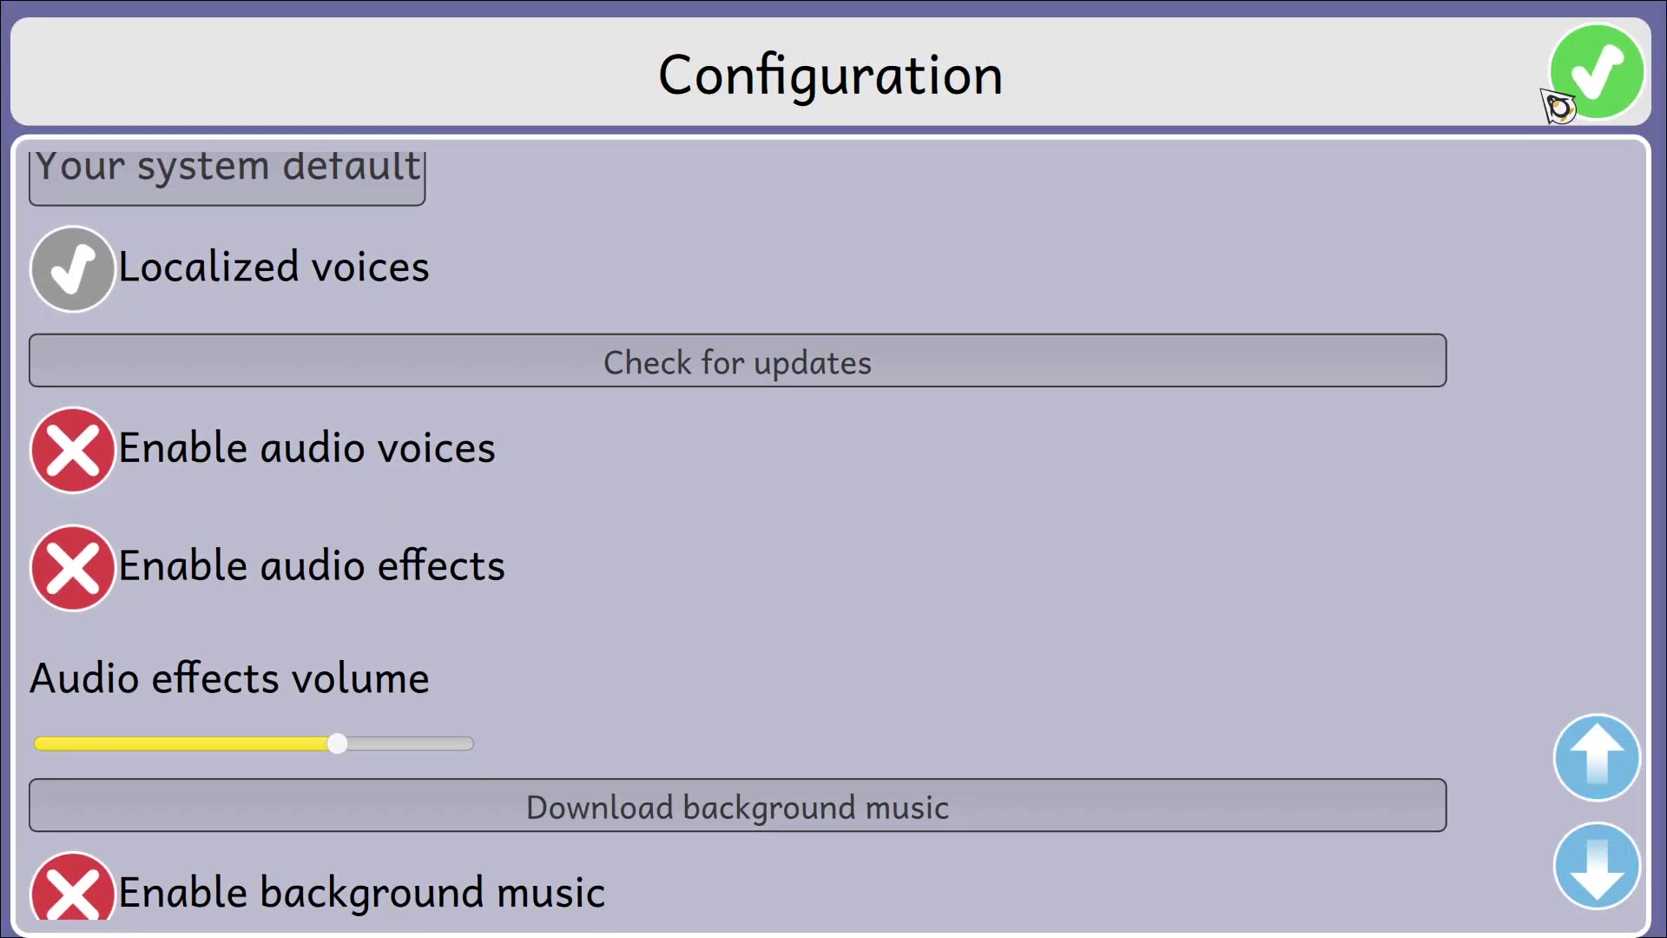
{"action": "left_click", "coordinate": [1596, 71]}
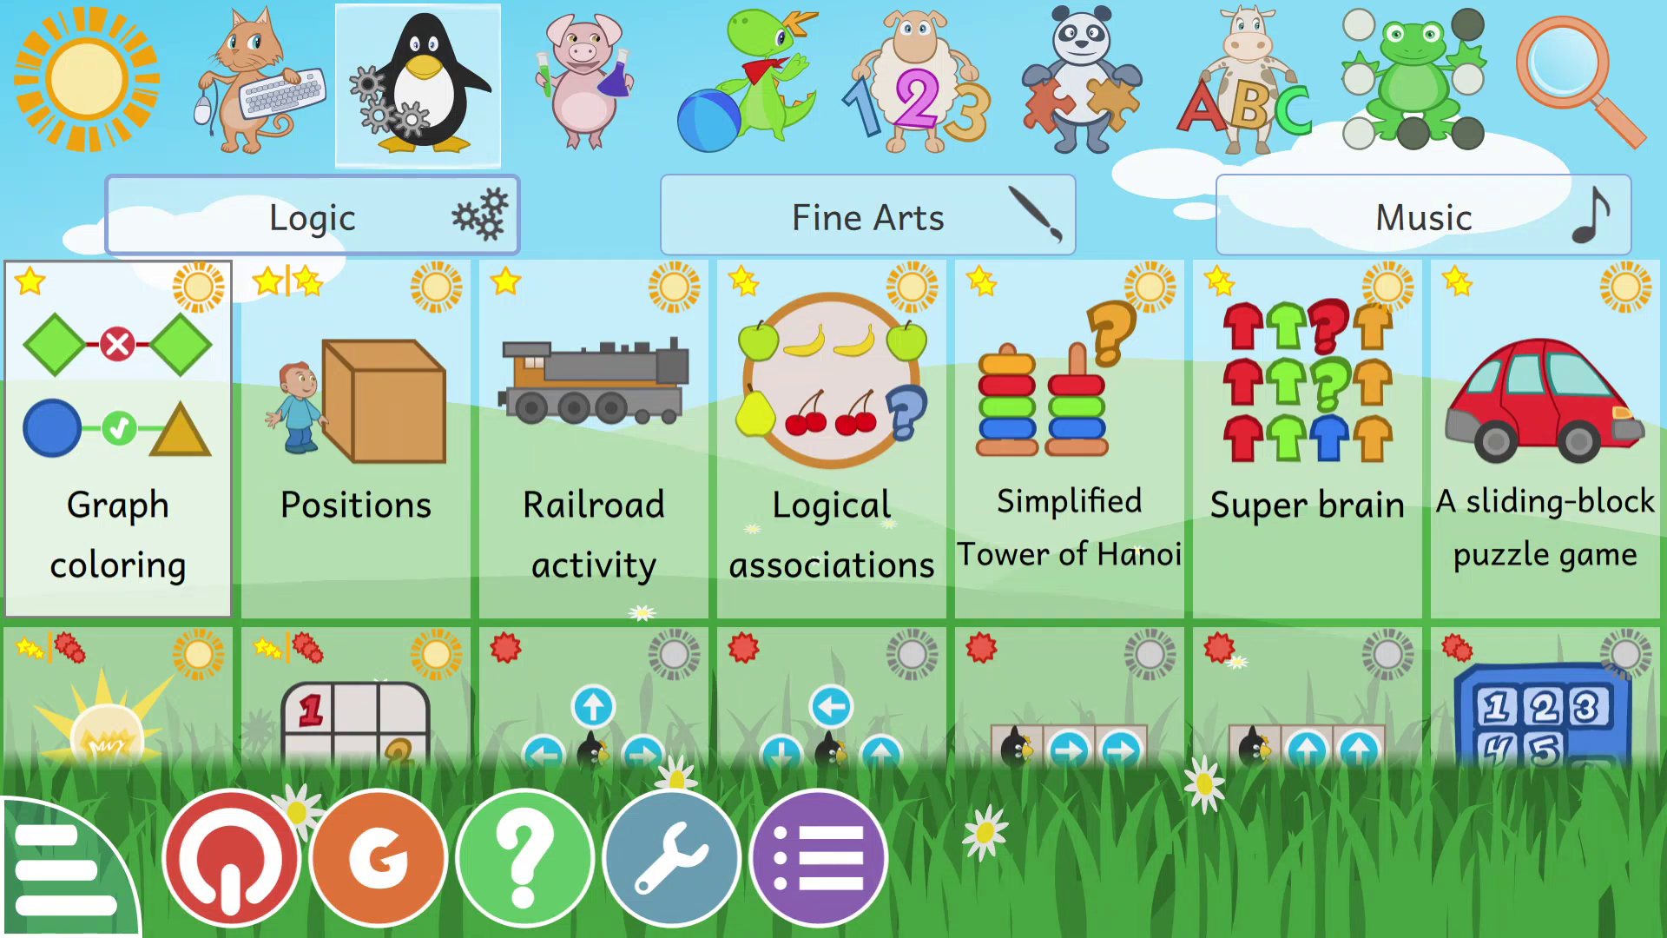
- Switch to LibreOffice Writer and read the GCompris project brief from its background through to the updates section
{"action": "key", "text": "alt+Tab"}
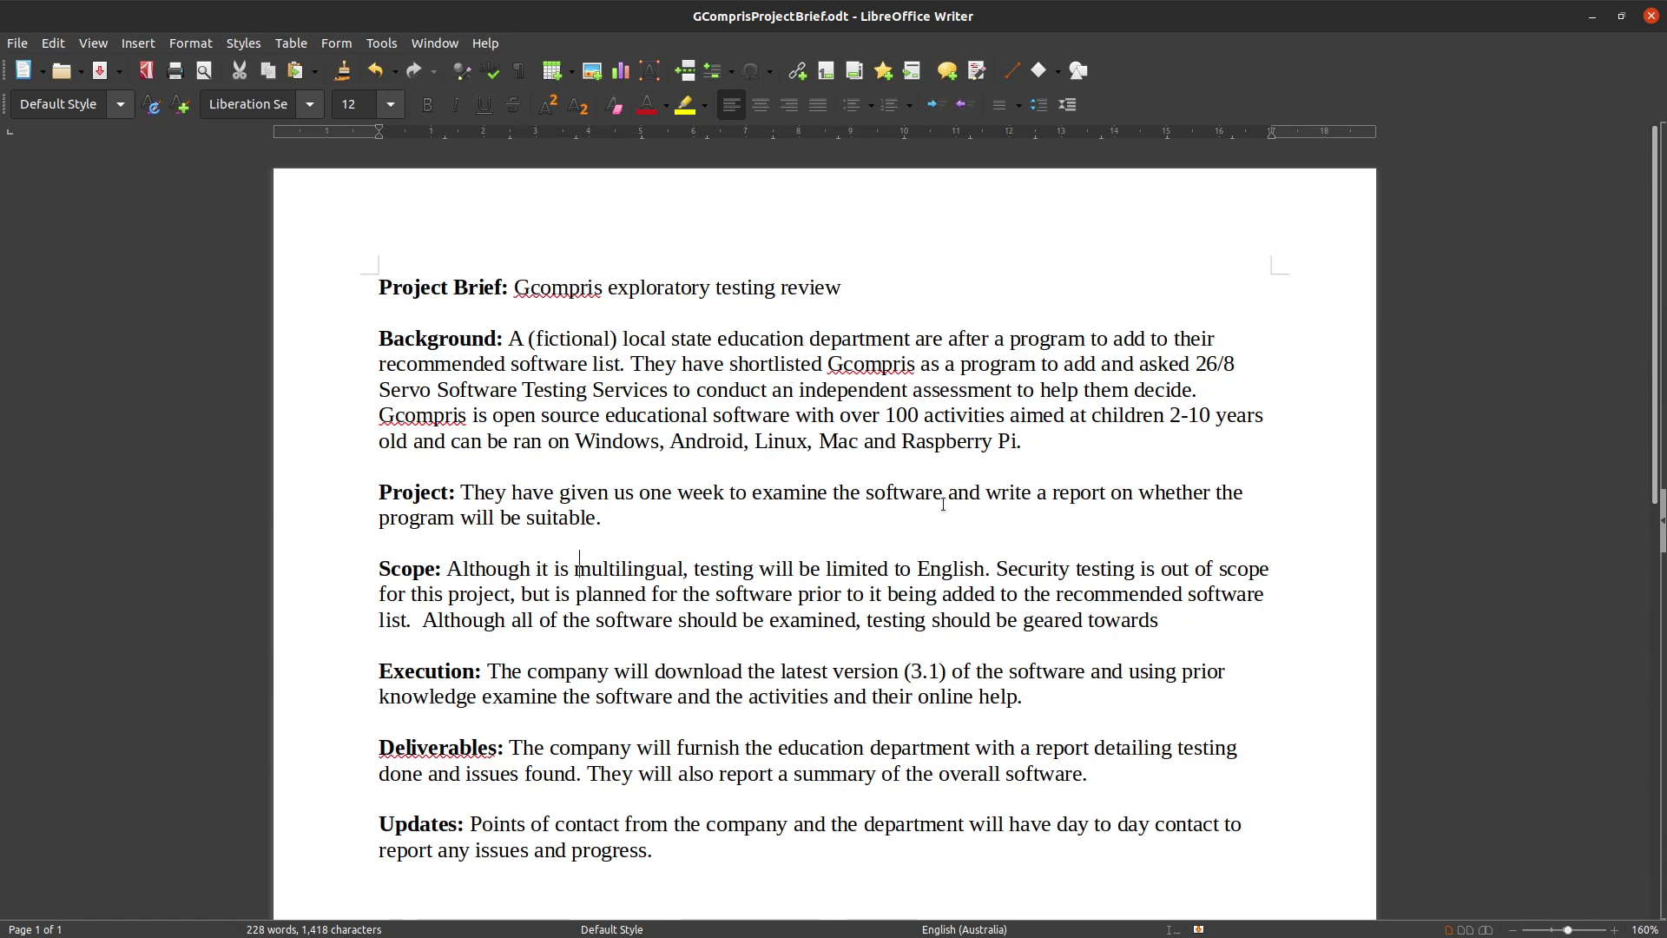
{"action": "scroll", "coordinate": [943, 503], "scroll_direction": "up", "scroll_amount": 3, "text": "ctrl"}
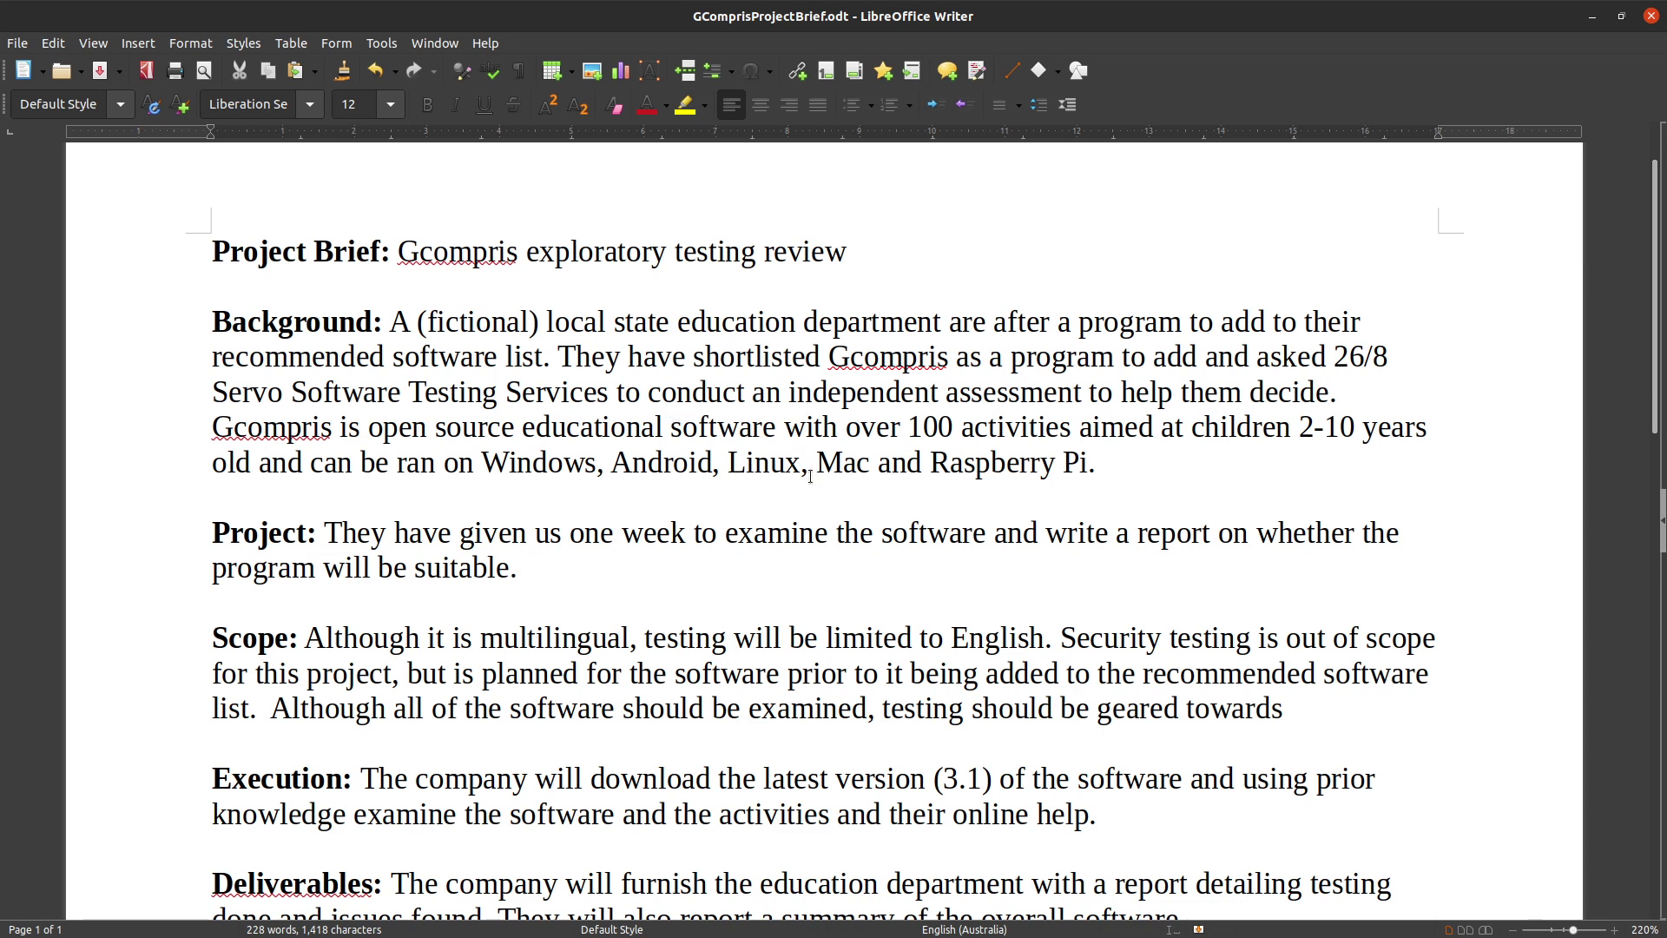
{"action": "scroll", "coordinate": [856, 461], "scroll_direction": "down", "scroll_amount": 3}
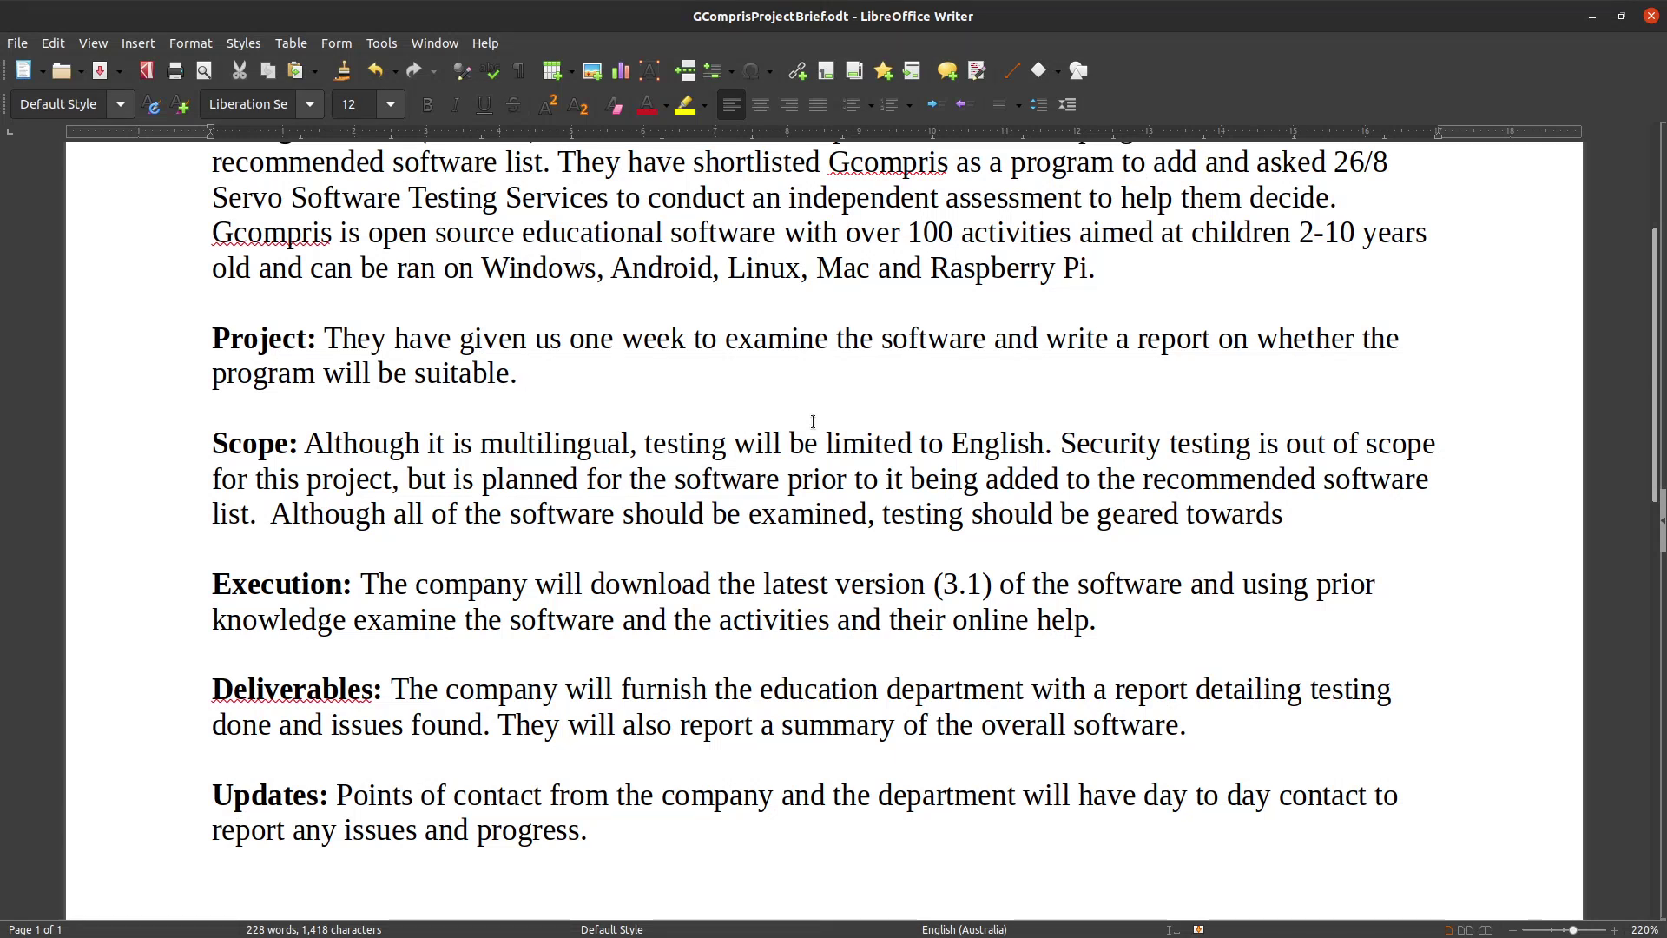
{"action": "left_click", "coordinate": [1592, 16]}
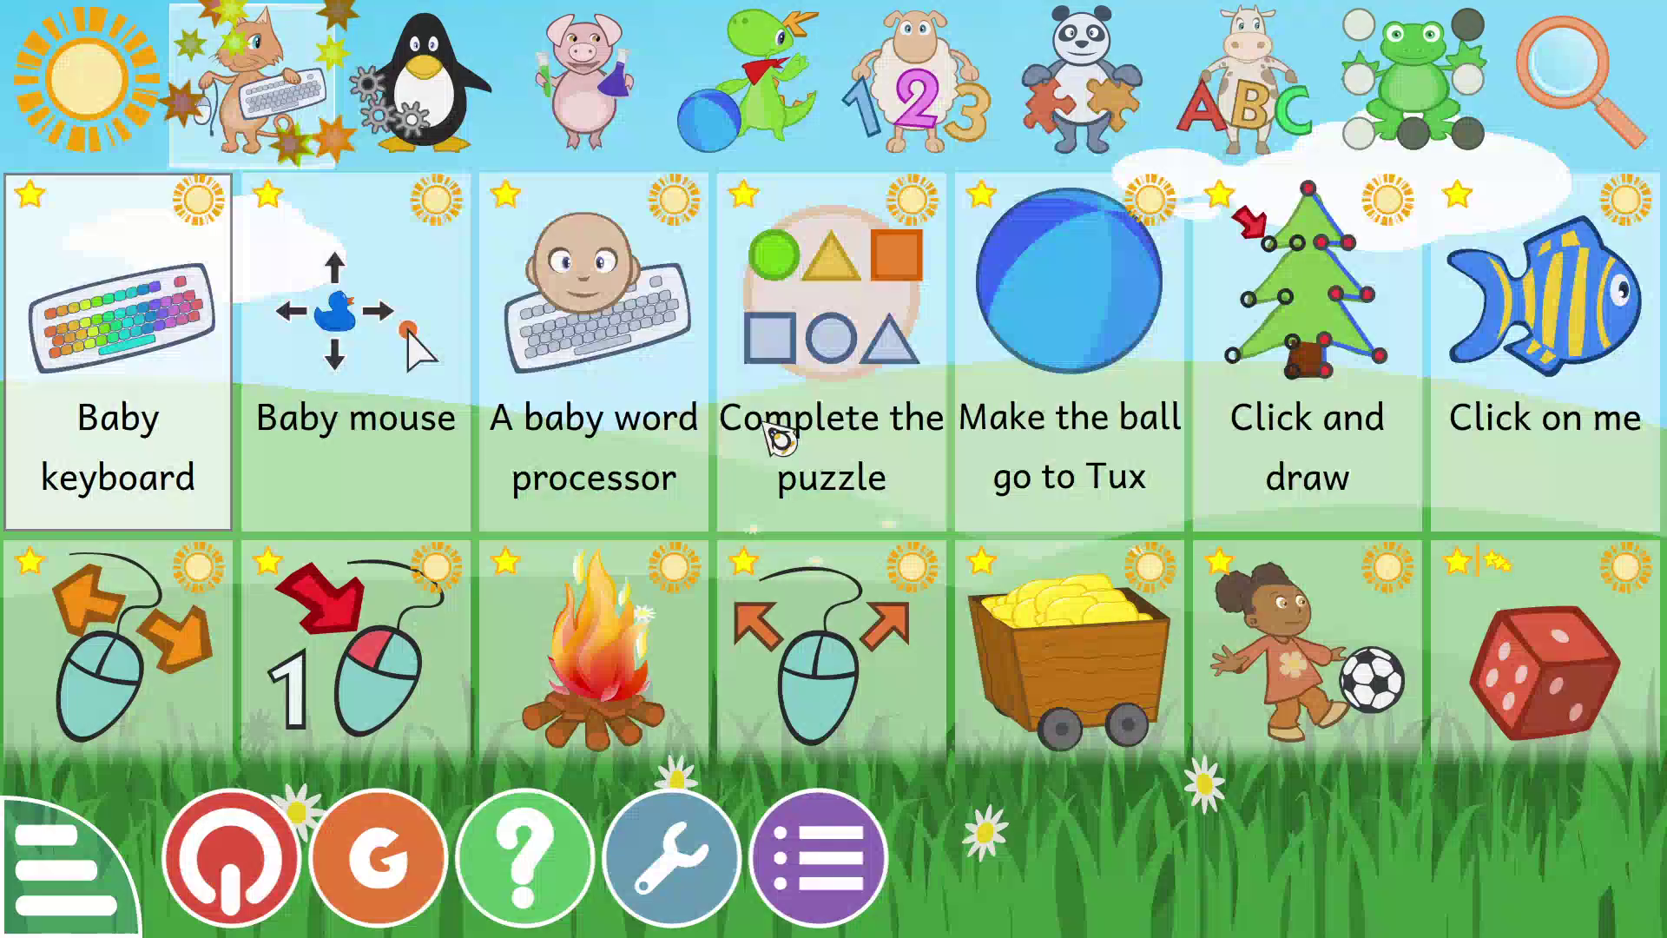
- Start the Compare numbers activity from the math section, mark every pair in the first exercise as less than, and submit the answers
{"action": "left_click", "coordinate": [903, 105]}
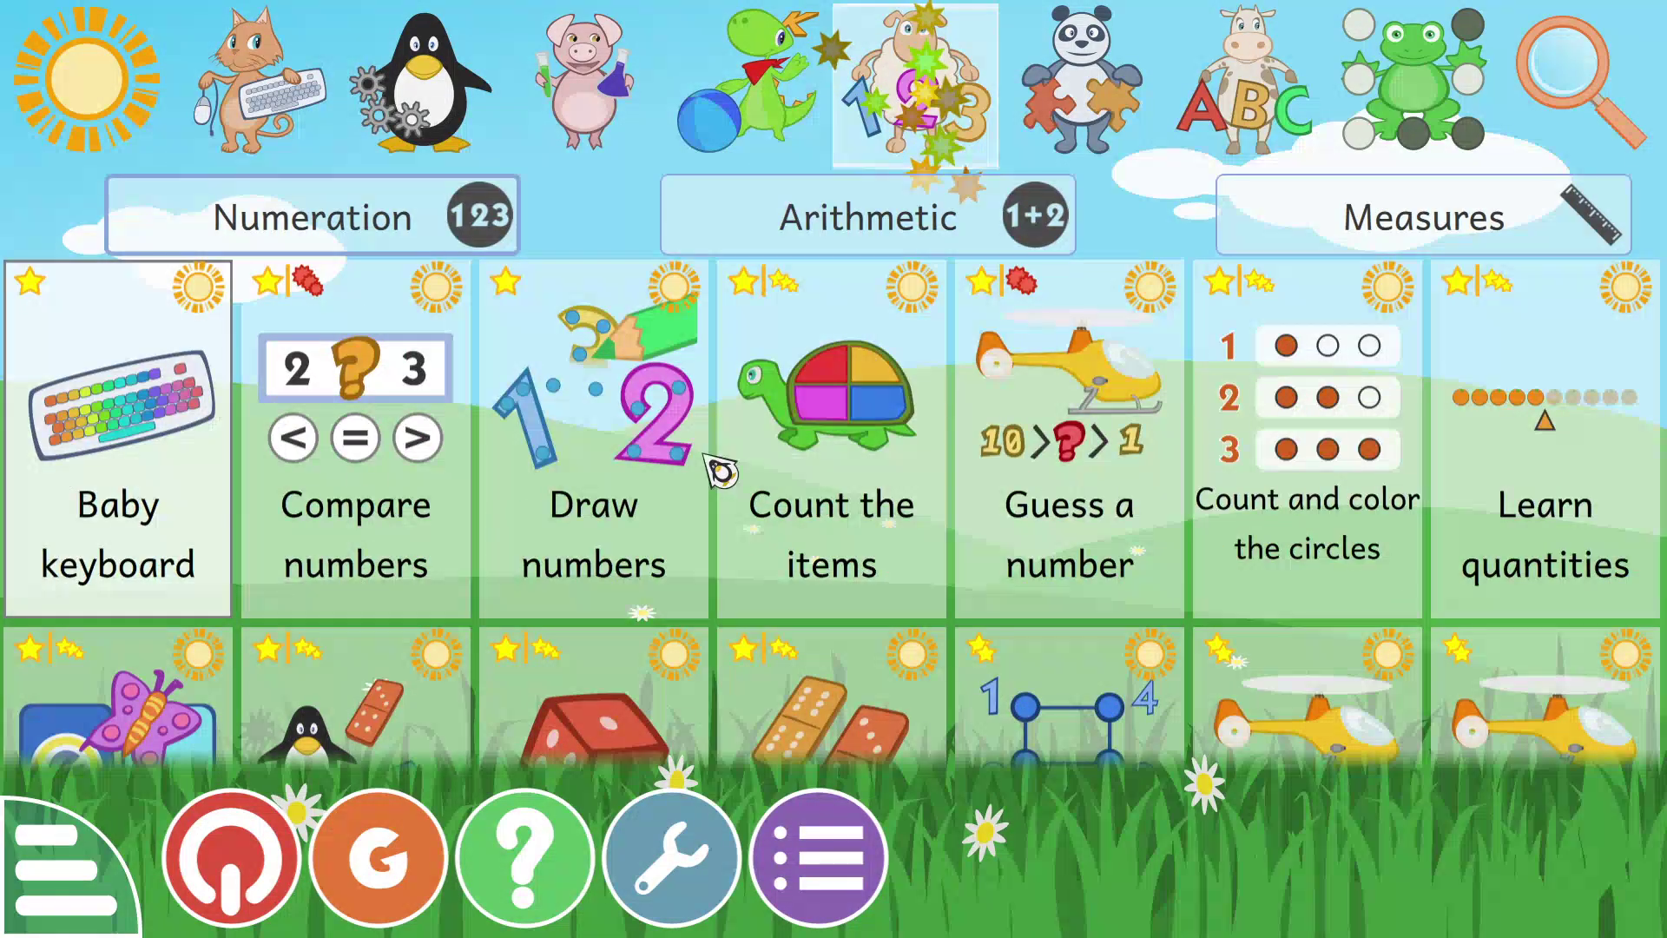
{"action": "left_click", "coordinate": [356, 469]}
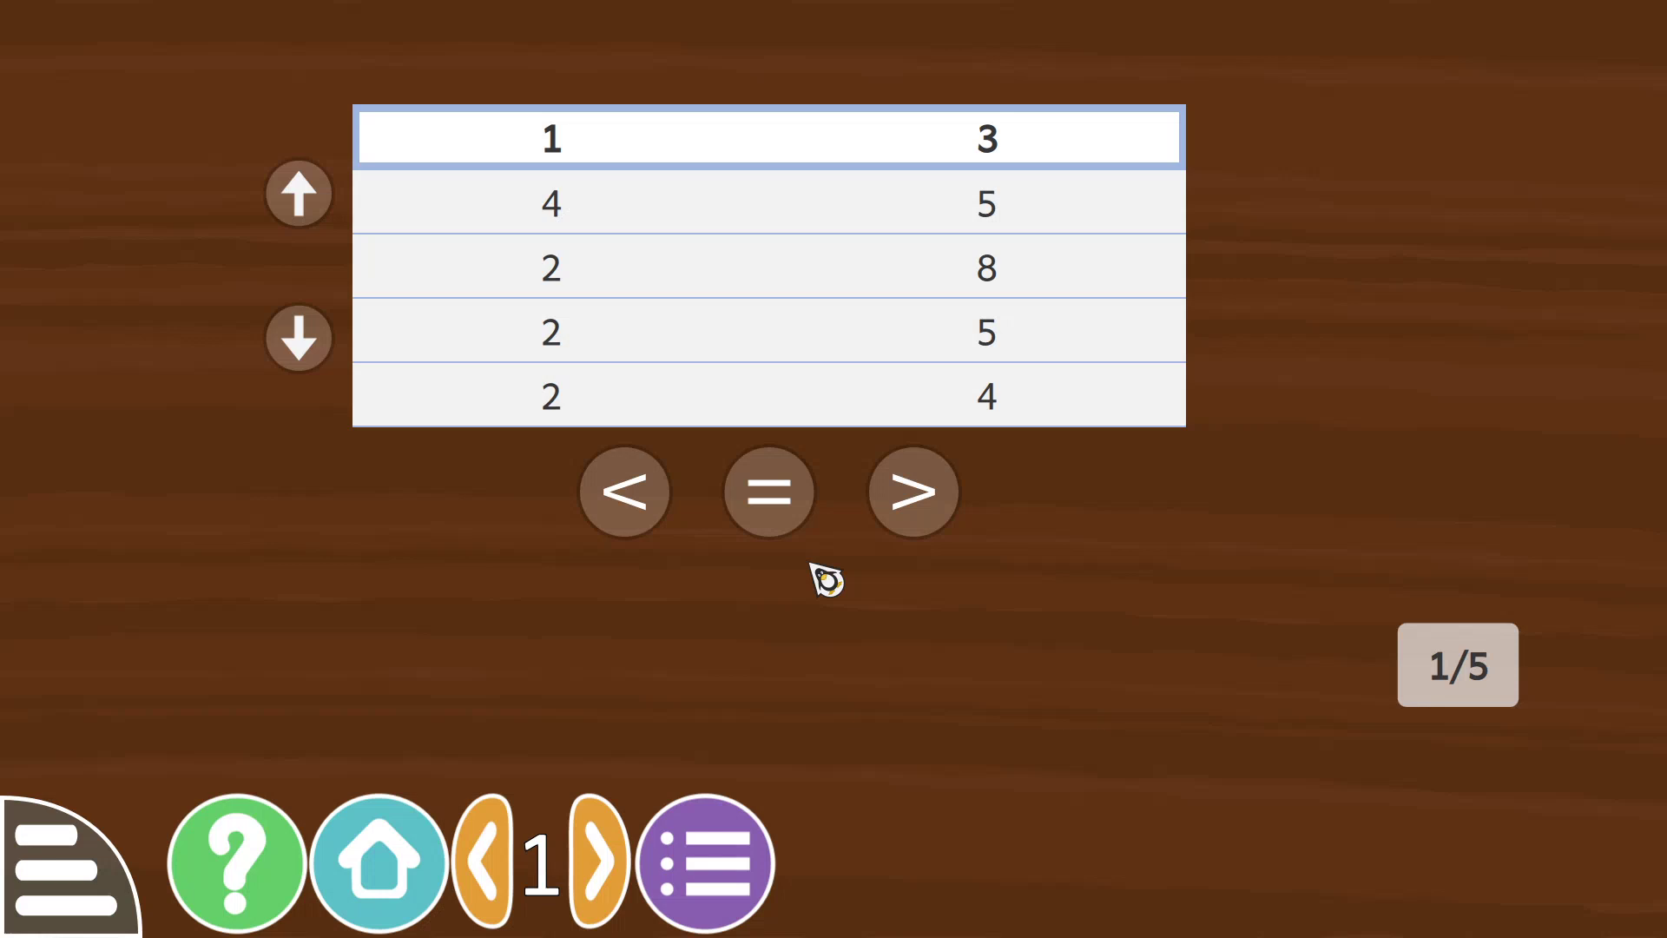
{"action": "left_click", "coordinate": [663, 487]}
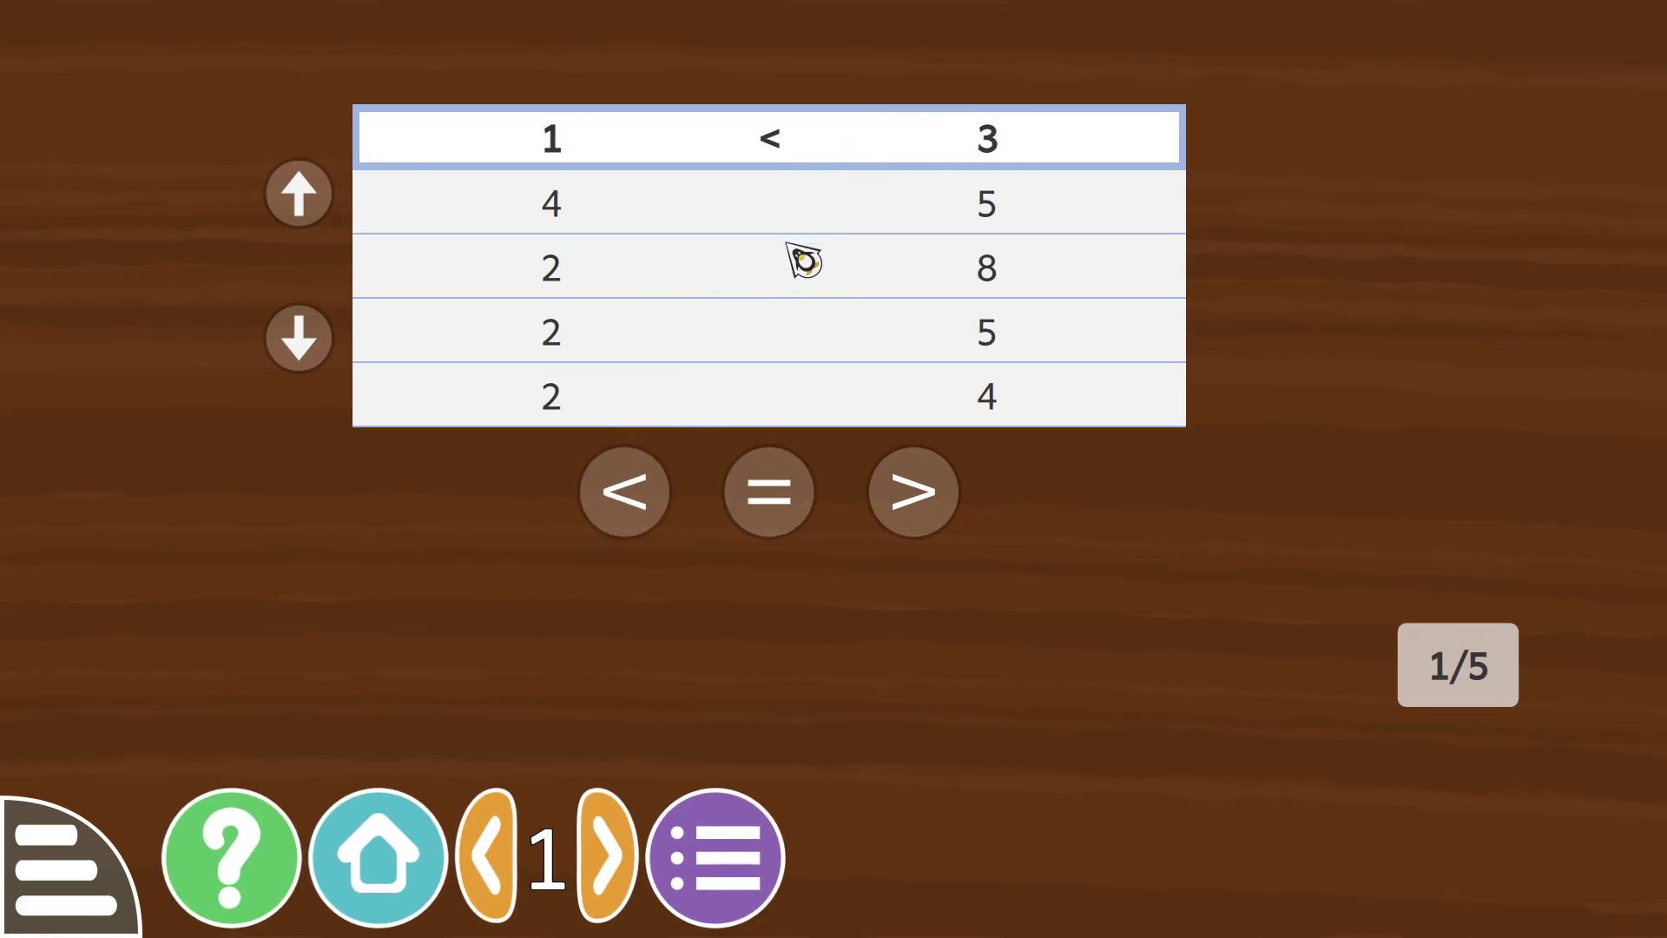
{"action": "left_click", "coordinate": [770, 222]}
{"action": "left_click", "coordinate": [643, 460]}
{"action": "left_click", "coordinate": [803, 287]}
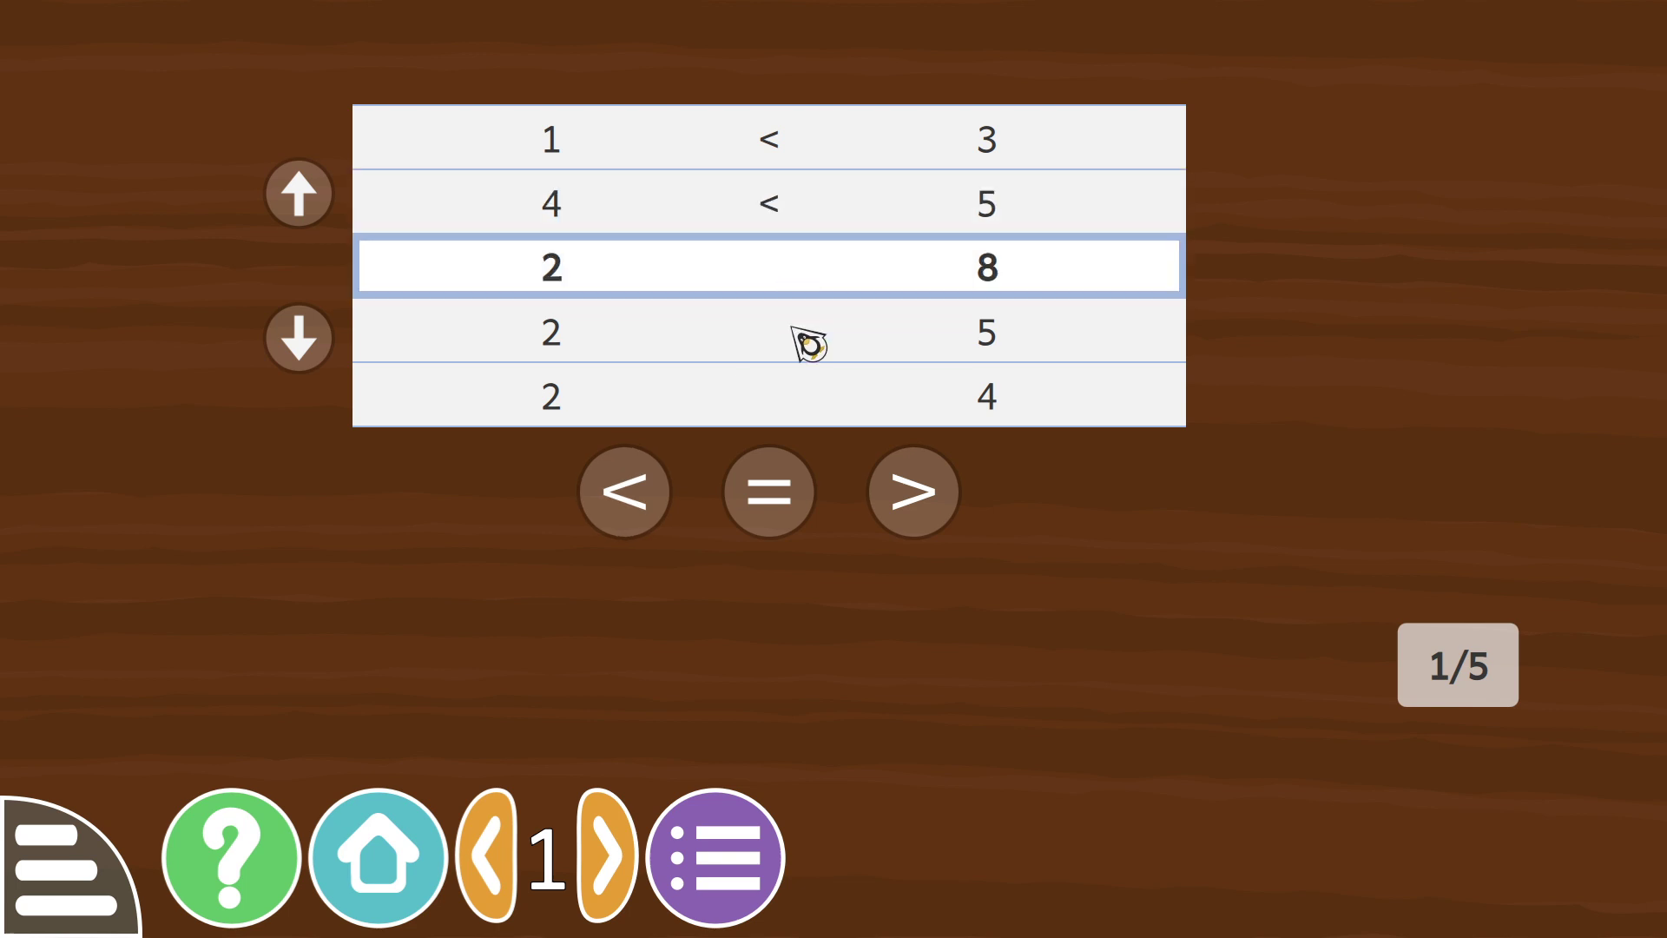
{"action": "left_click", "coordinate": [627, 499]}
{"action": "left_click", "coordinate": [781, 347]}
{"action": "left_click", "coordinate": [643, 486]}
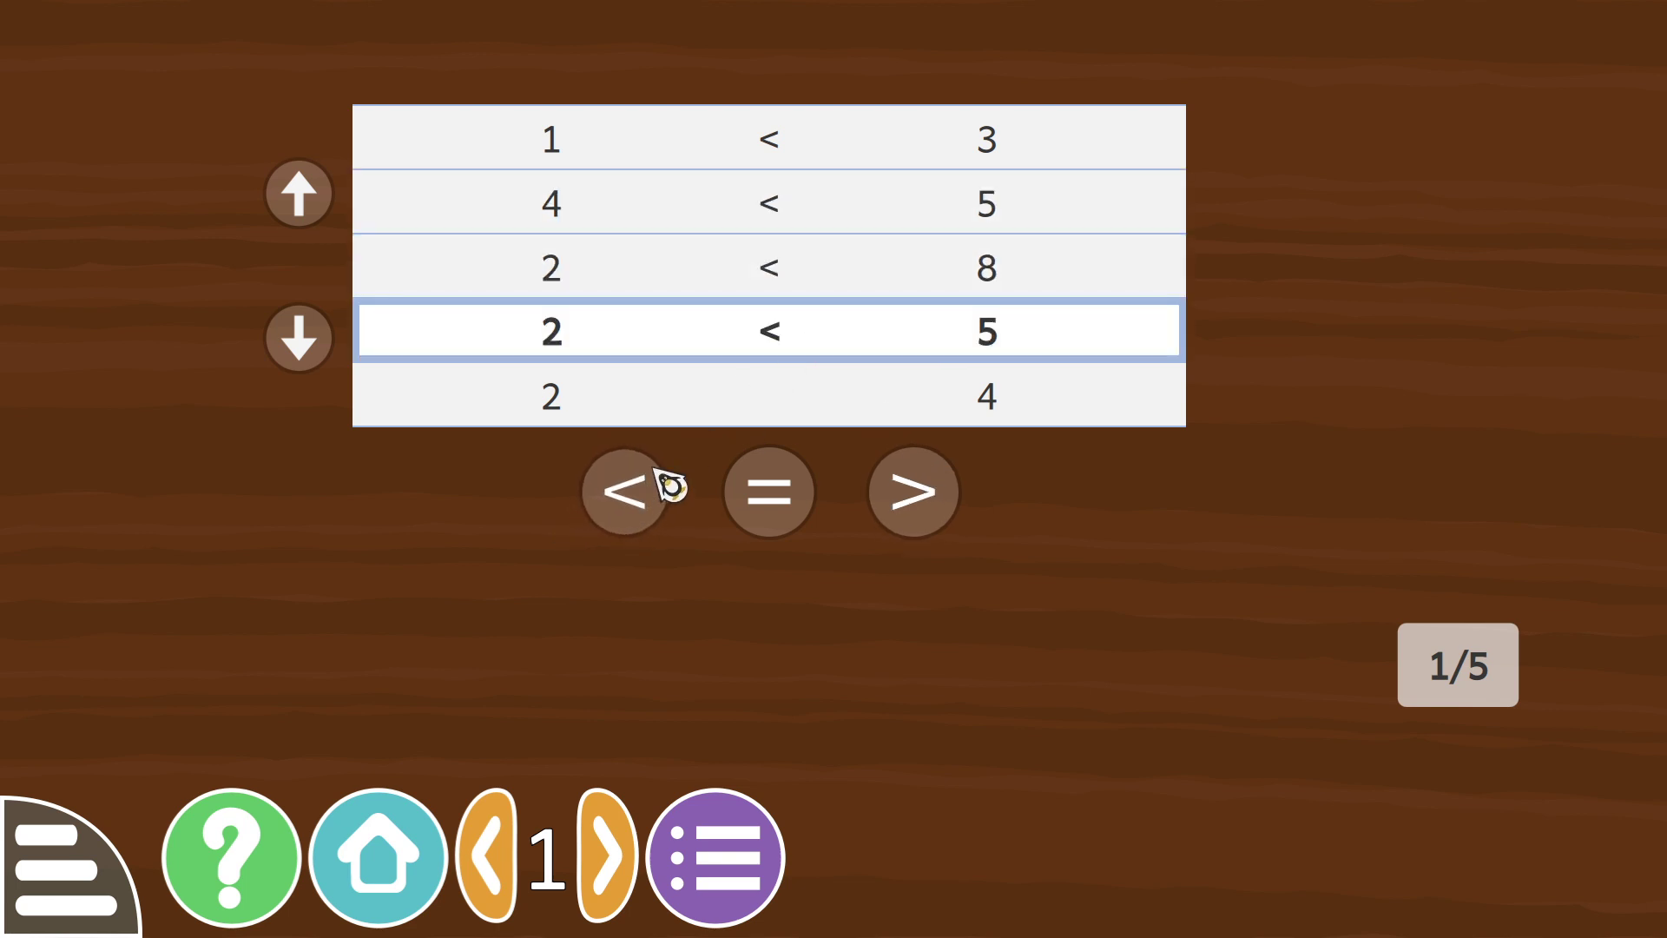
{"action": "left_click", "coordinate": [747, 397]}
{"action": "left_click", "coordinate": [656, 516]}
{"action": "left_click", "coordinate": [1459, 551]}
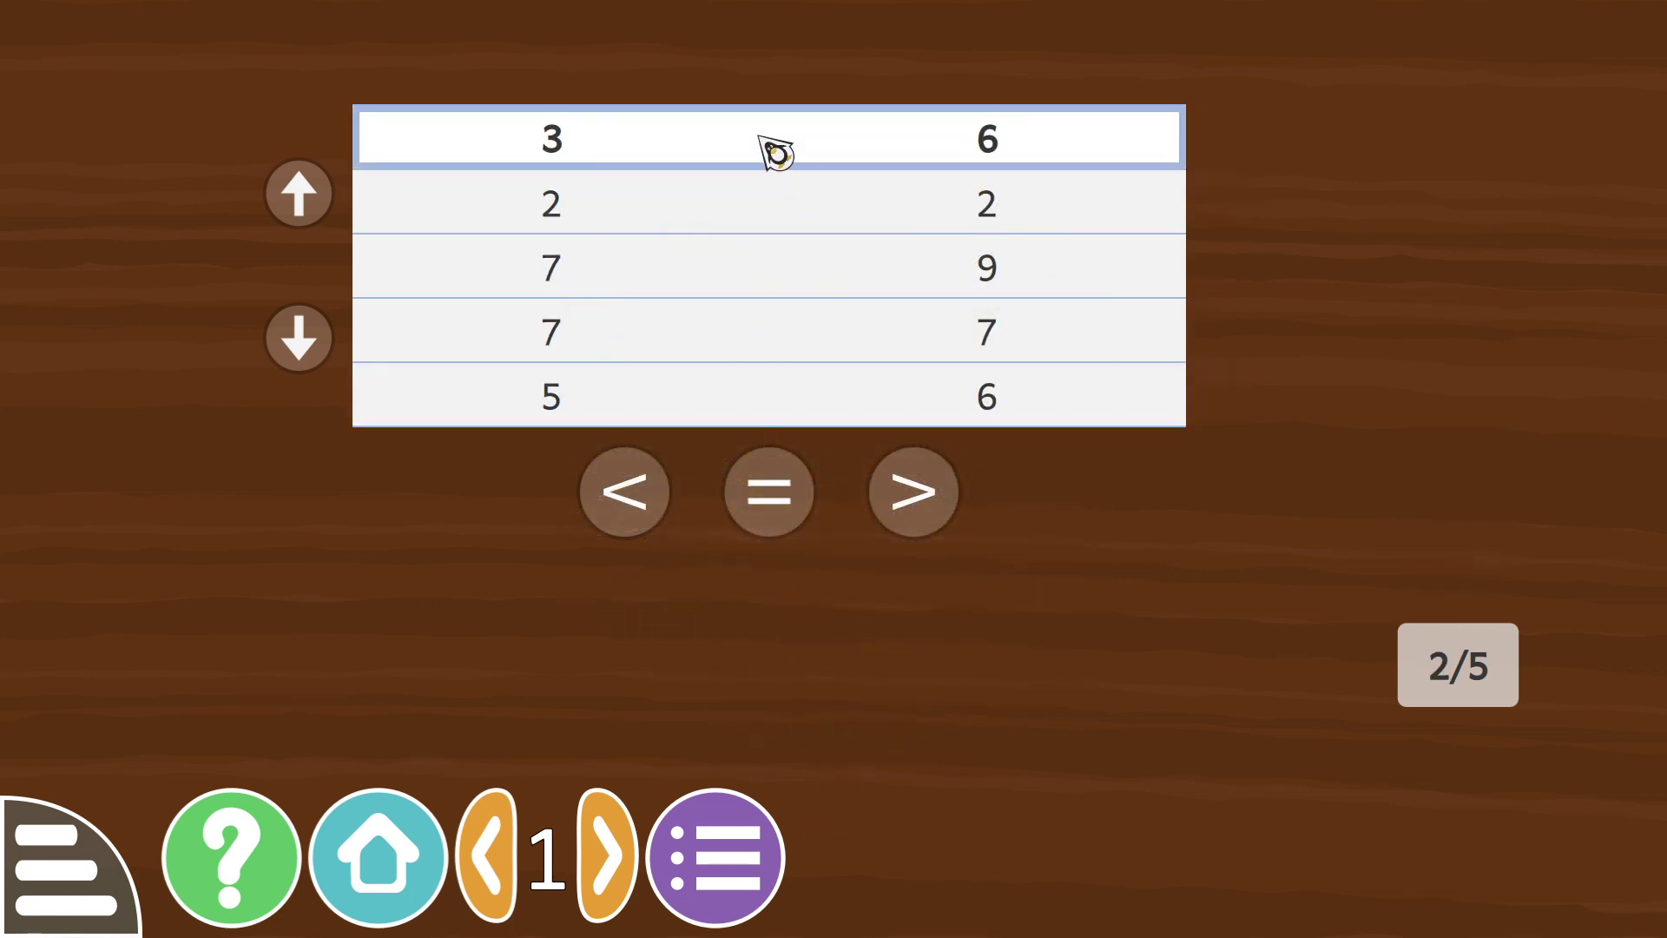
- In the second exercise, mark 3 and 6, 2 and 2, and 7 and 9 as equal, answer the remaining pairs and submit
{"action": "left_click", "coordinate": [796, 480]}
{"action": "key", "text": "equal"}
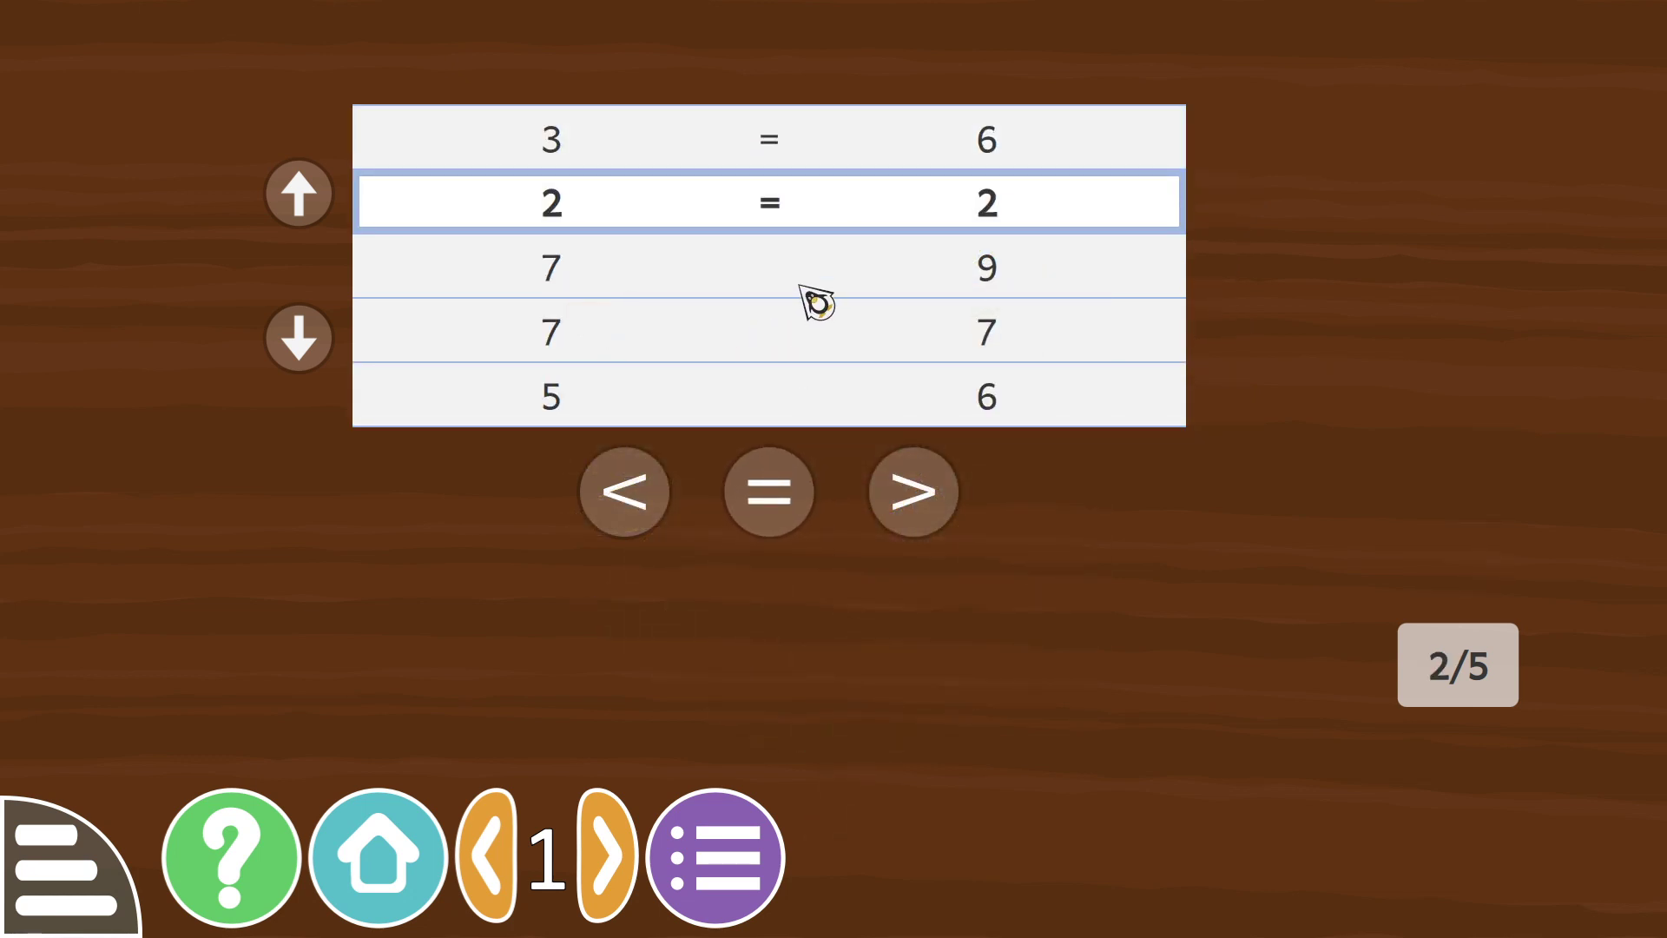
{"action": "left_click", "coordinate": [792, 282]}
{"action": "left_click", "coordinate": [786, 486]}
{"action": "left_click", "coordinate": [790, 343]}
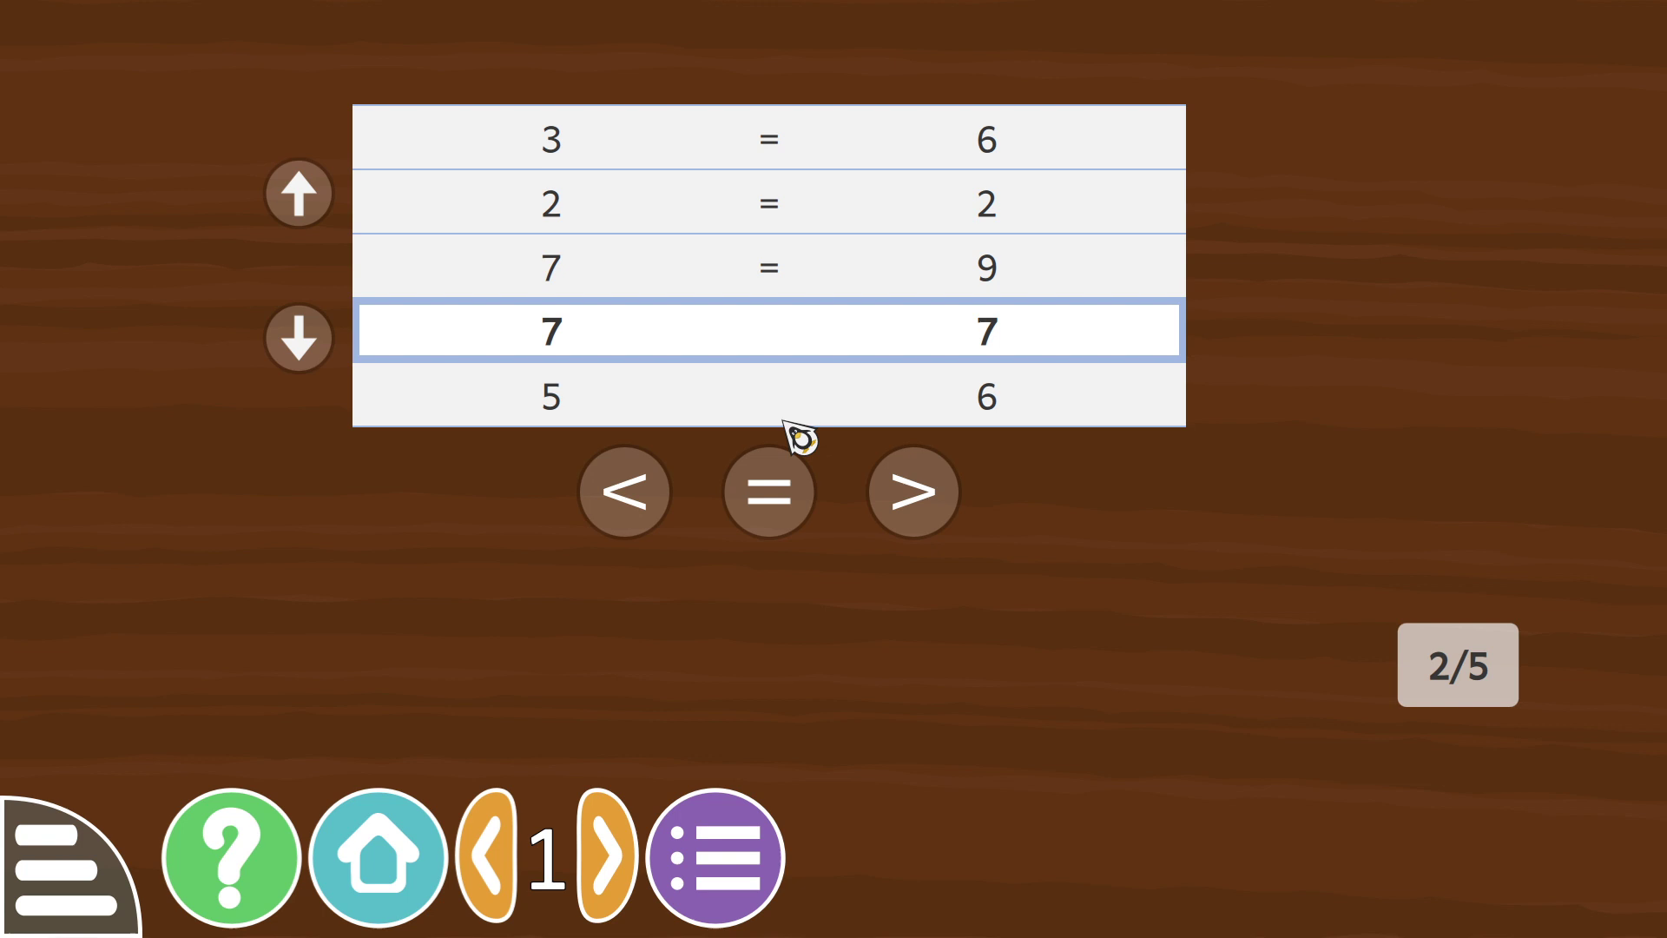
{"action": "left_click", "coordinate": [922, 508]}
{"action": "left_click", "coordinate": [766, 508]}
{"action": "left_click", "coordinate": [1454, 556]}
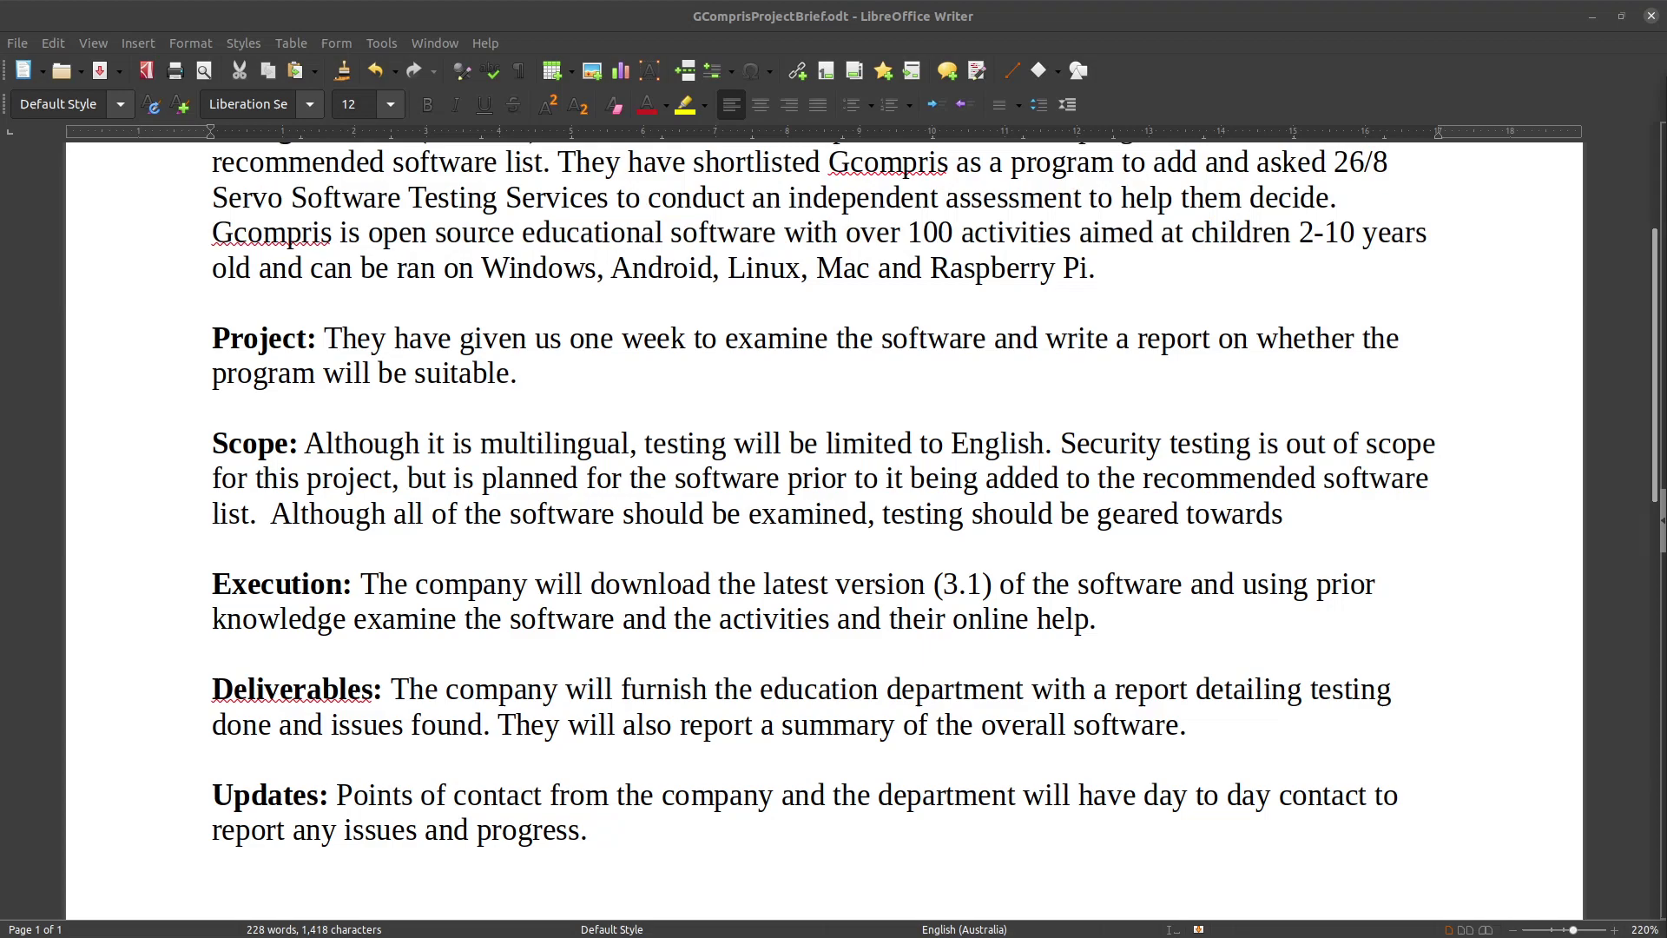
- Review GComprisSoftwareTestReport_SwTR.odt in LibreOffice Writer, from the scope section to the activity checklist under the test log
{"action": "scroll", "coordinate": [1346, 812], "scroll_direction": "up", "scroll_amount": 15}
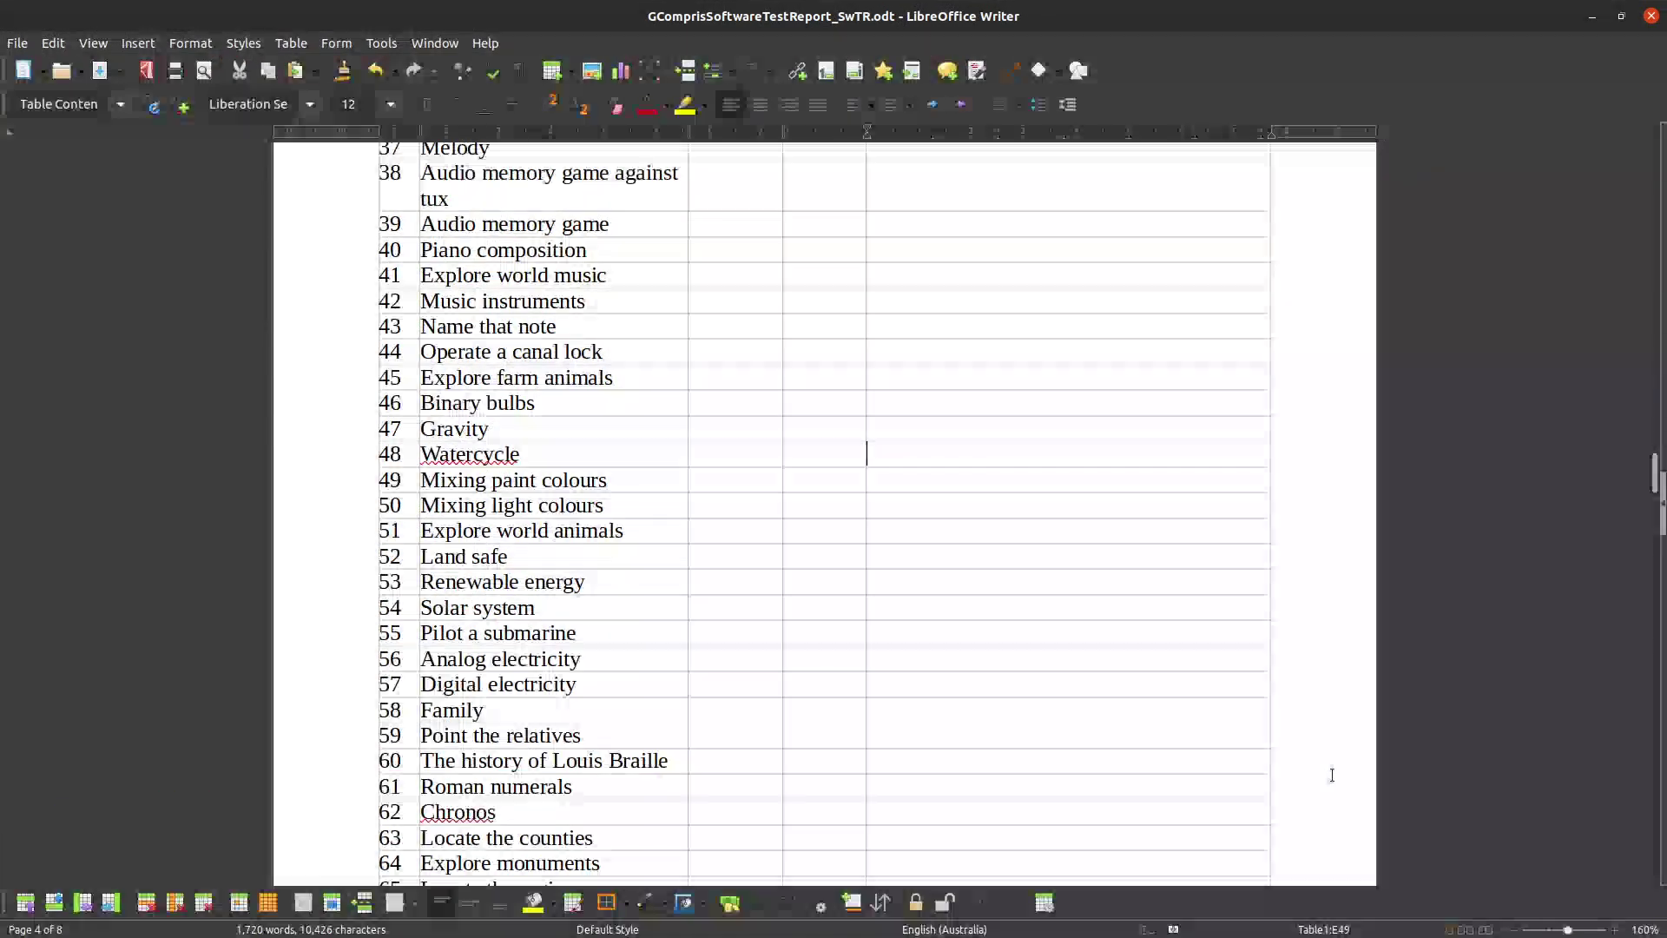
{"action": "scroll", "coordinate": [1266, 917], "scroll_direction": "up", "scroll_amount": 20}
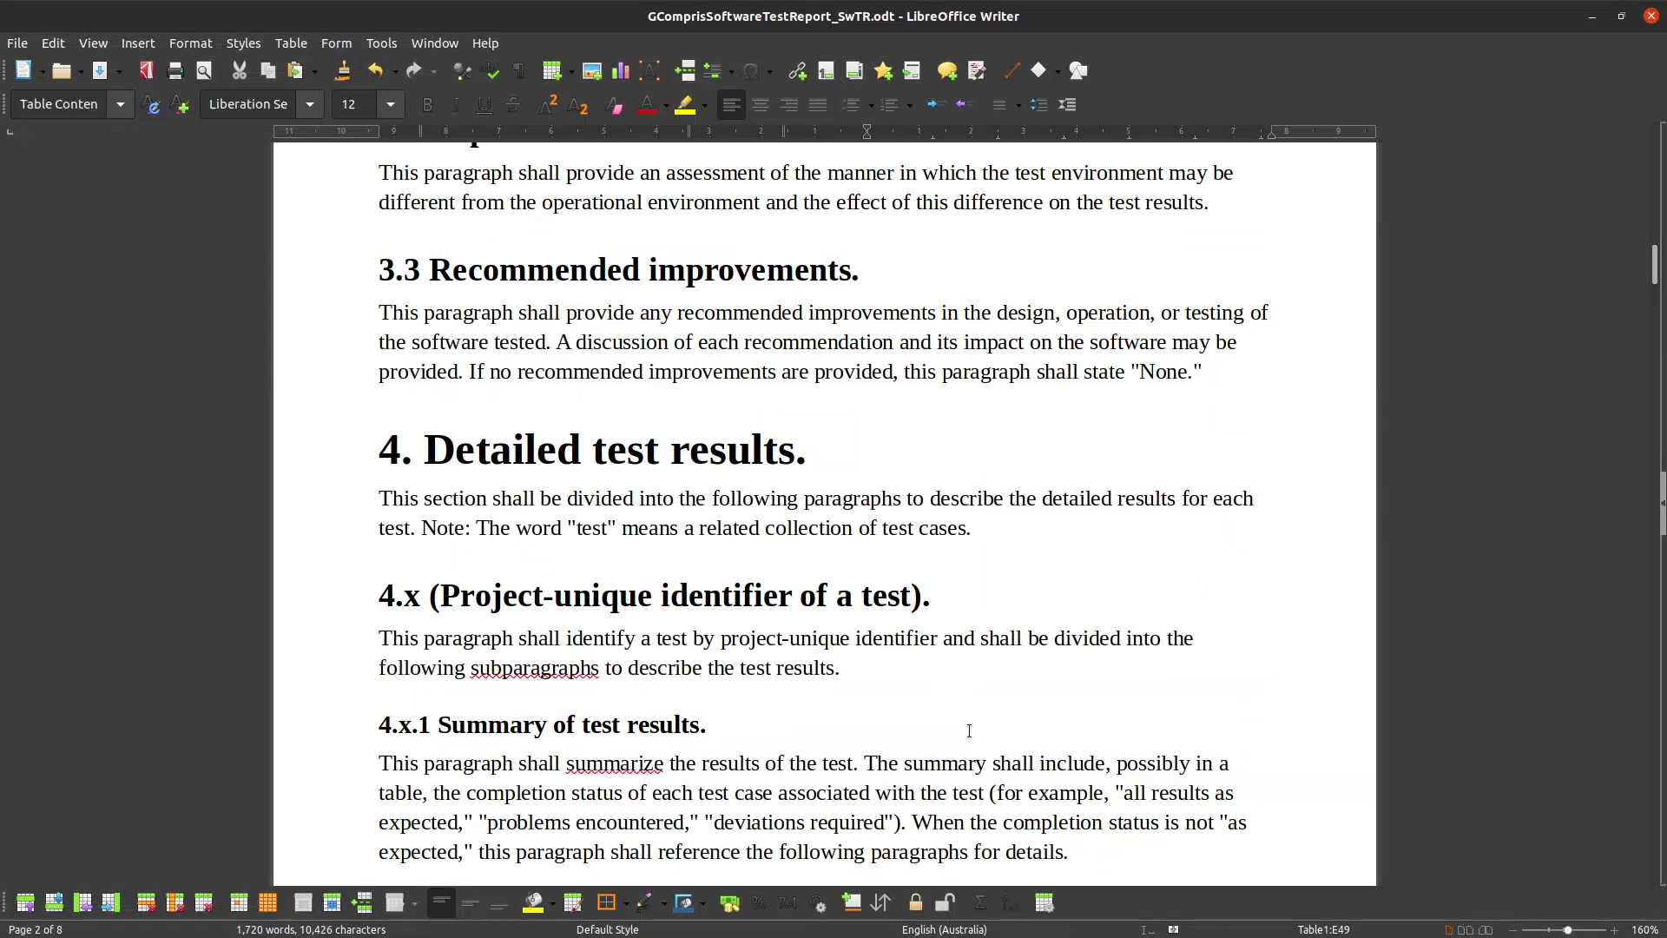
{"action": "scroll", "coordinate": [969, 730], "scroll_direction": "up", "scroll_amount": 18}
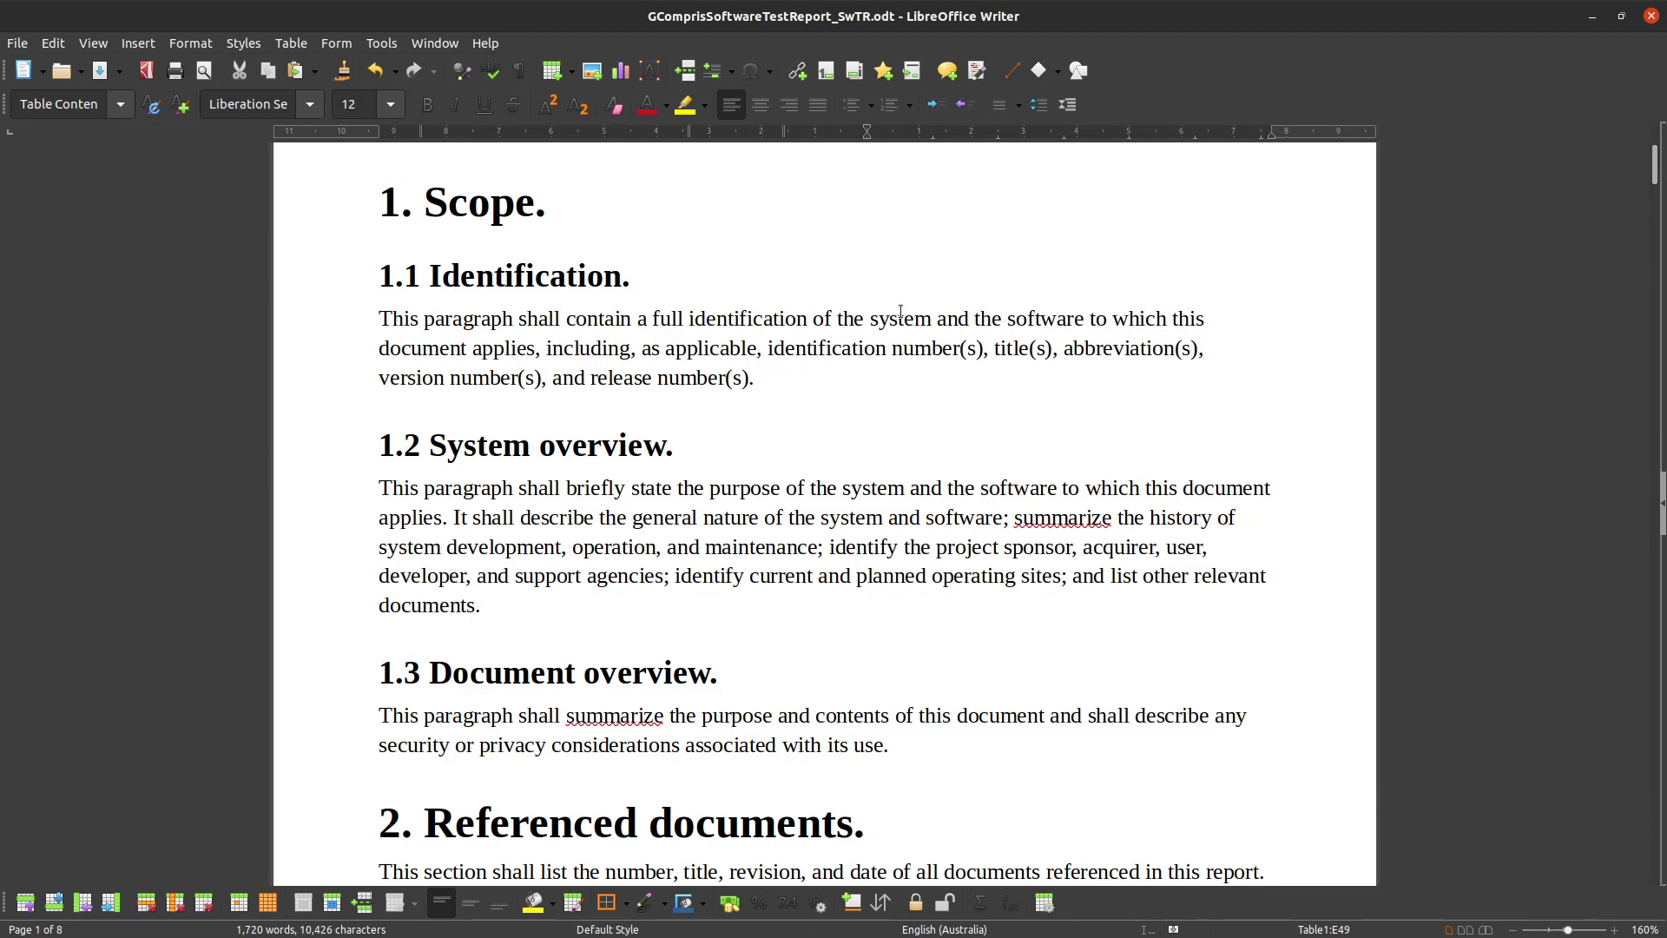
{"action": "scroll", "coordinate": [900, 313], "scroll_direction": "down", "scroll_amount": 20}
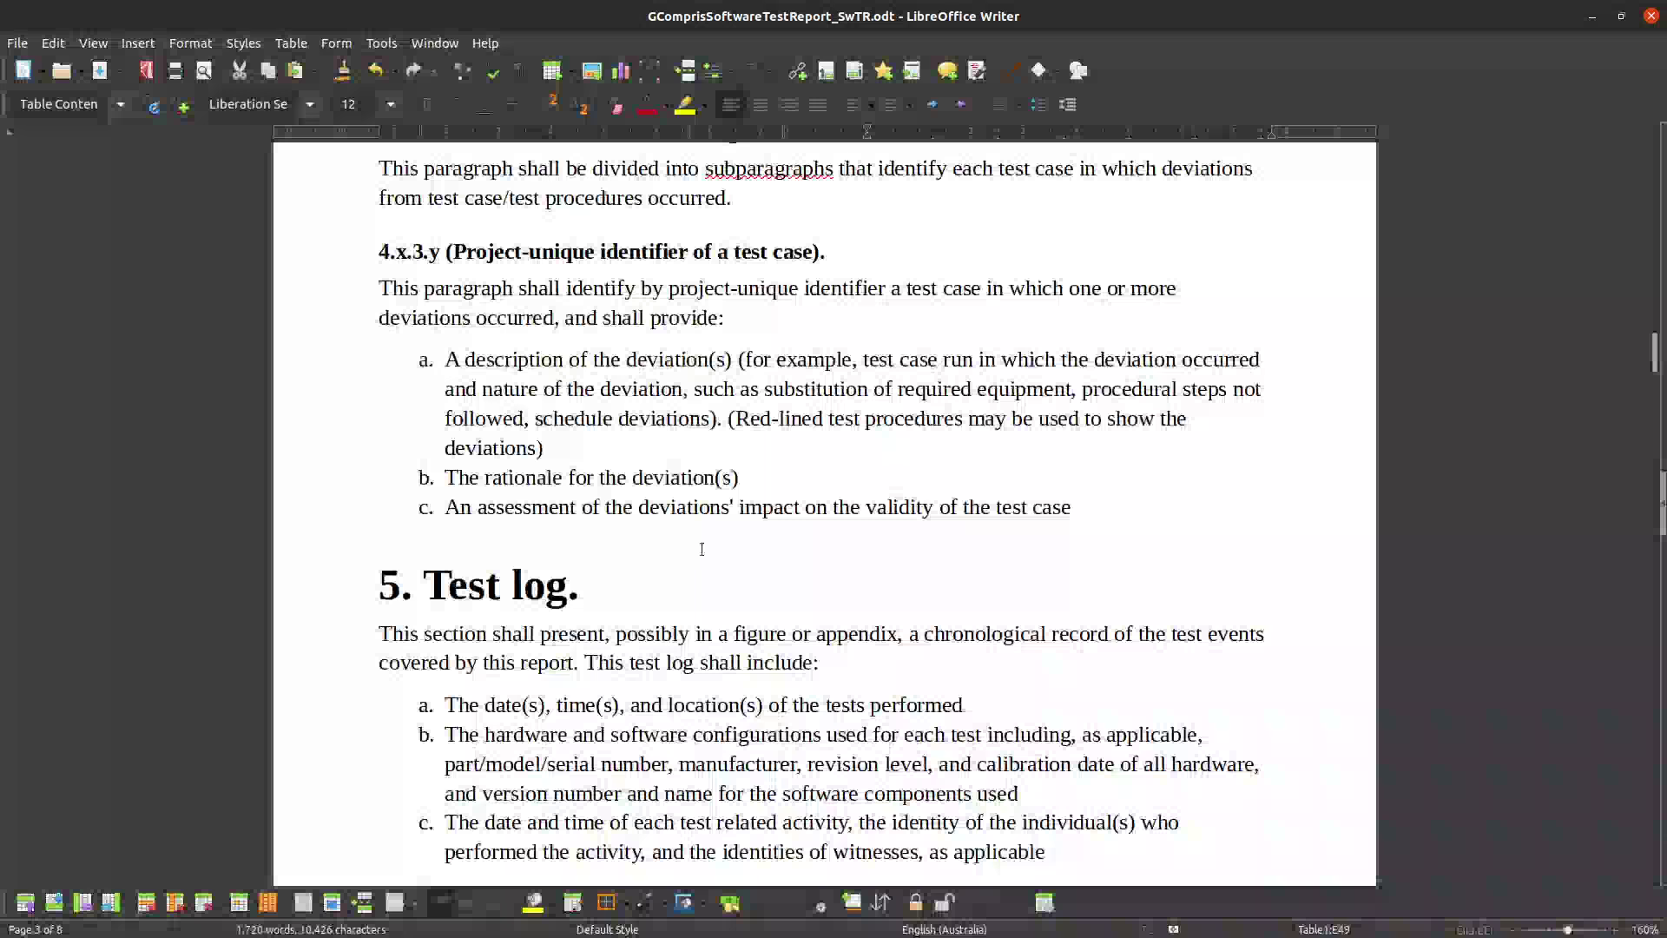
{"action": "scroll", "coordinate": [702, 549], "scroll_direction": "down", "scroll_amount": 10}
{"action": "scroll", "coordinate": [764, 253], "scroll_direction": "up", "scroll_amount": 3}
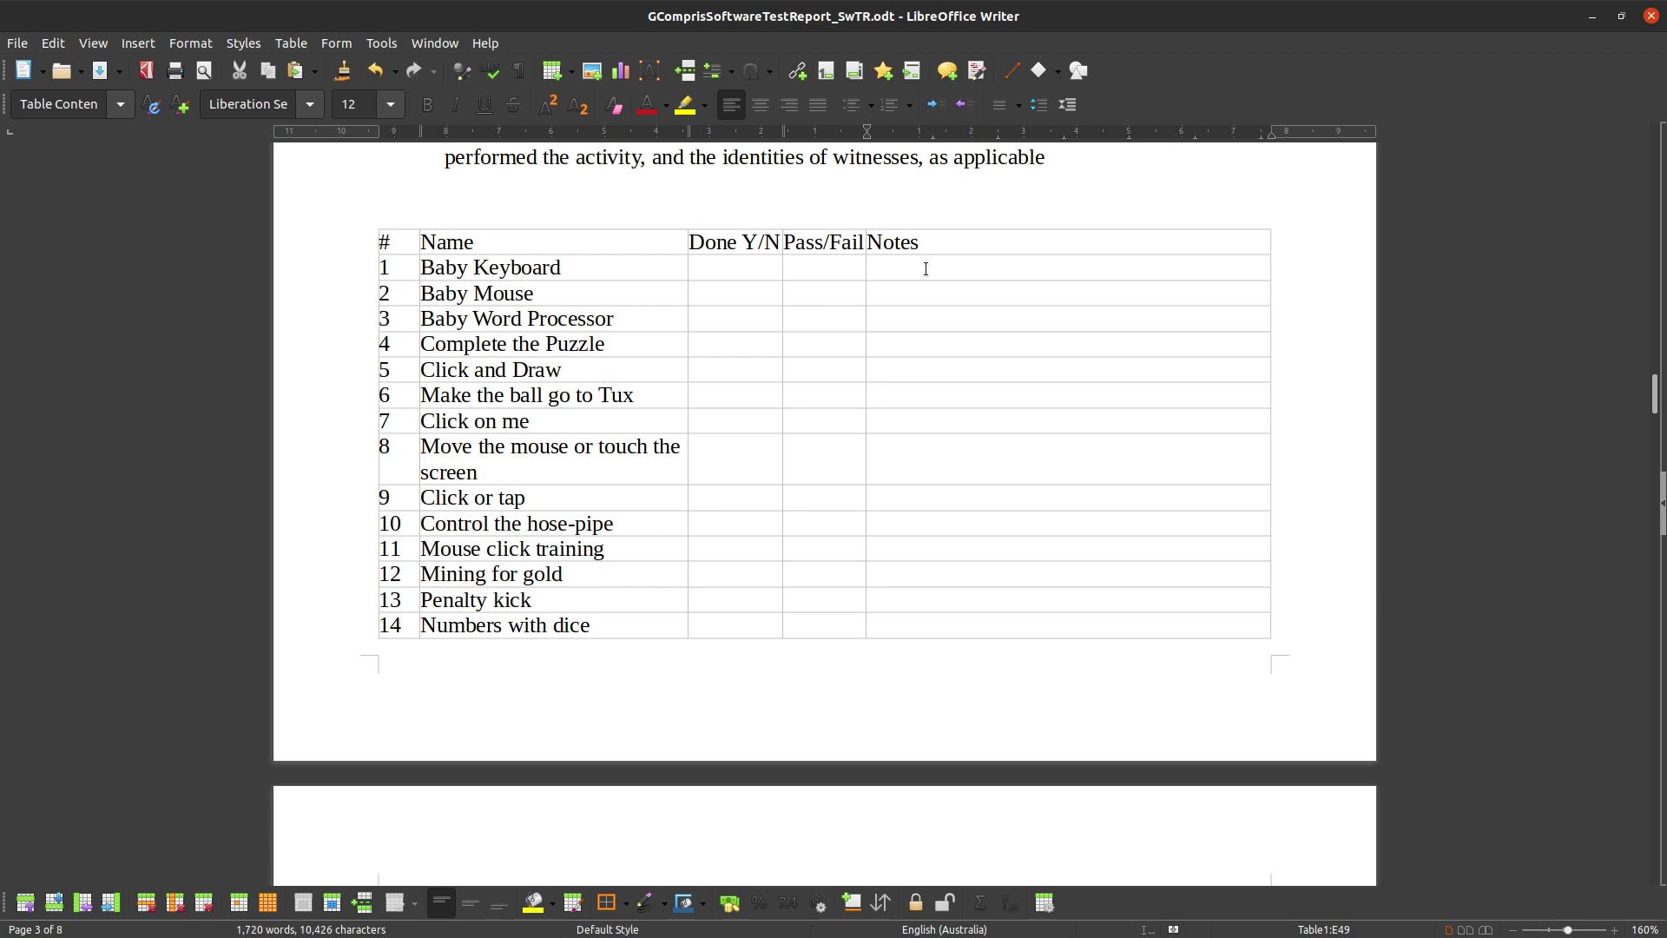
{"action": "left_click", "coordinate": [1595, 19]}
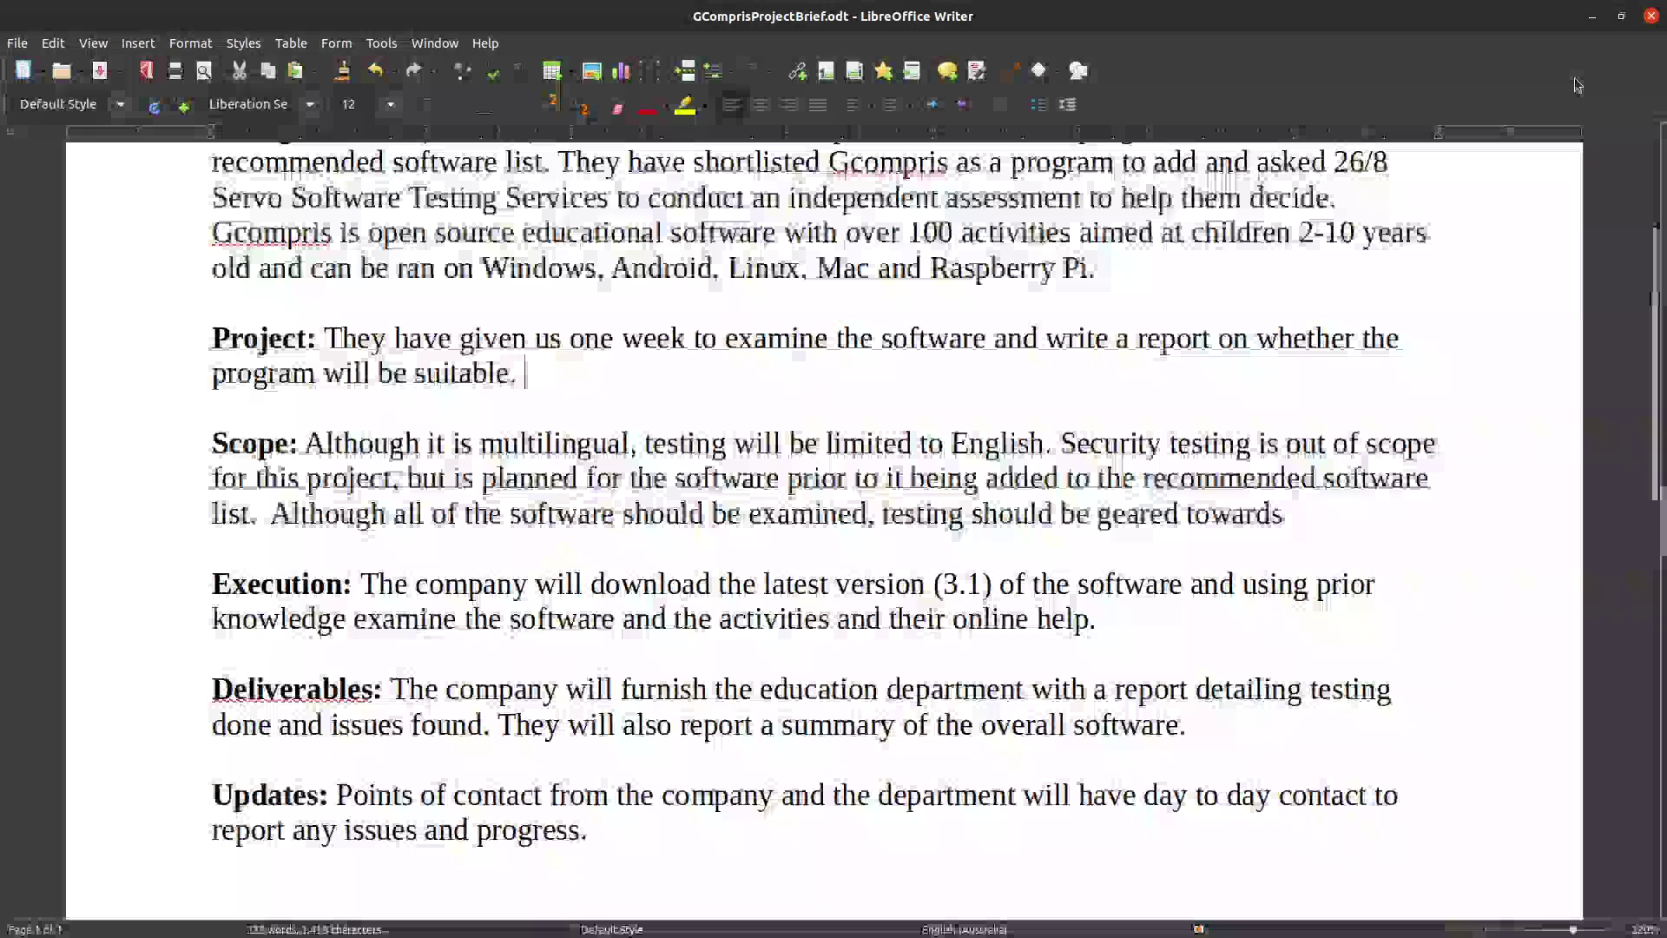